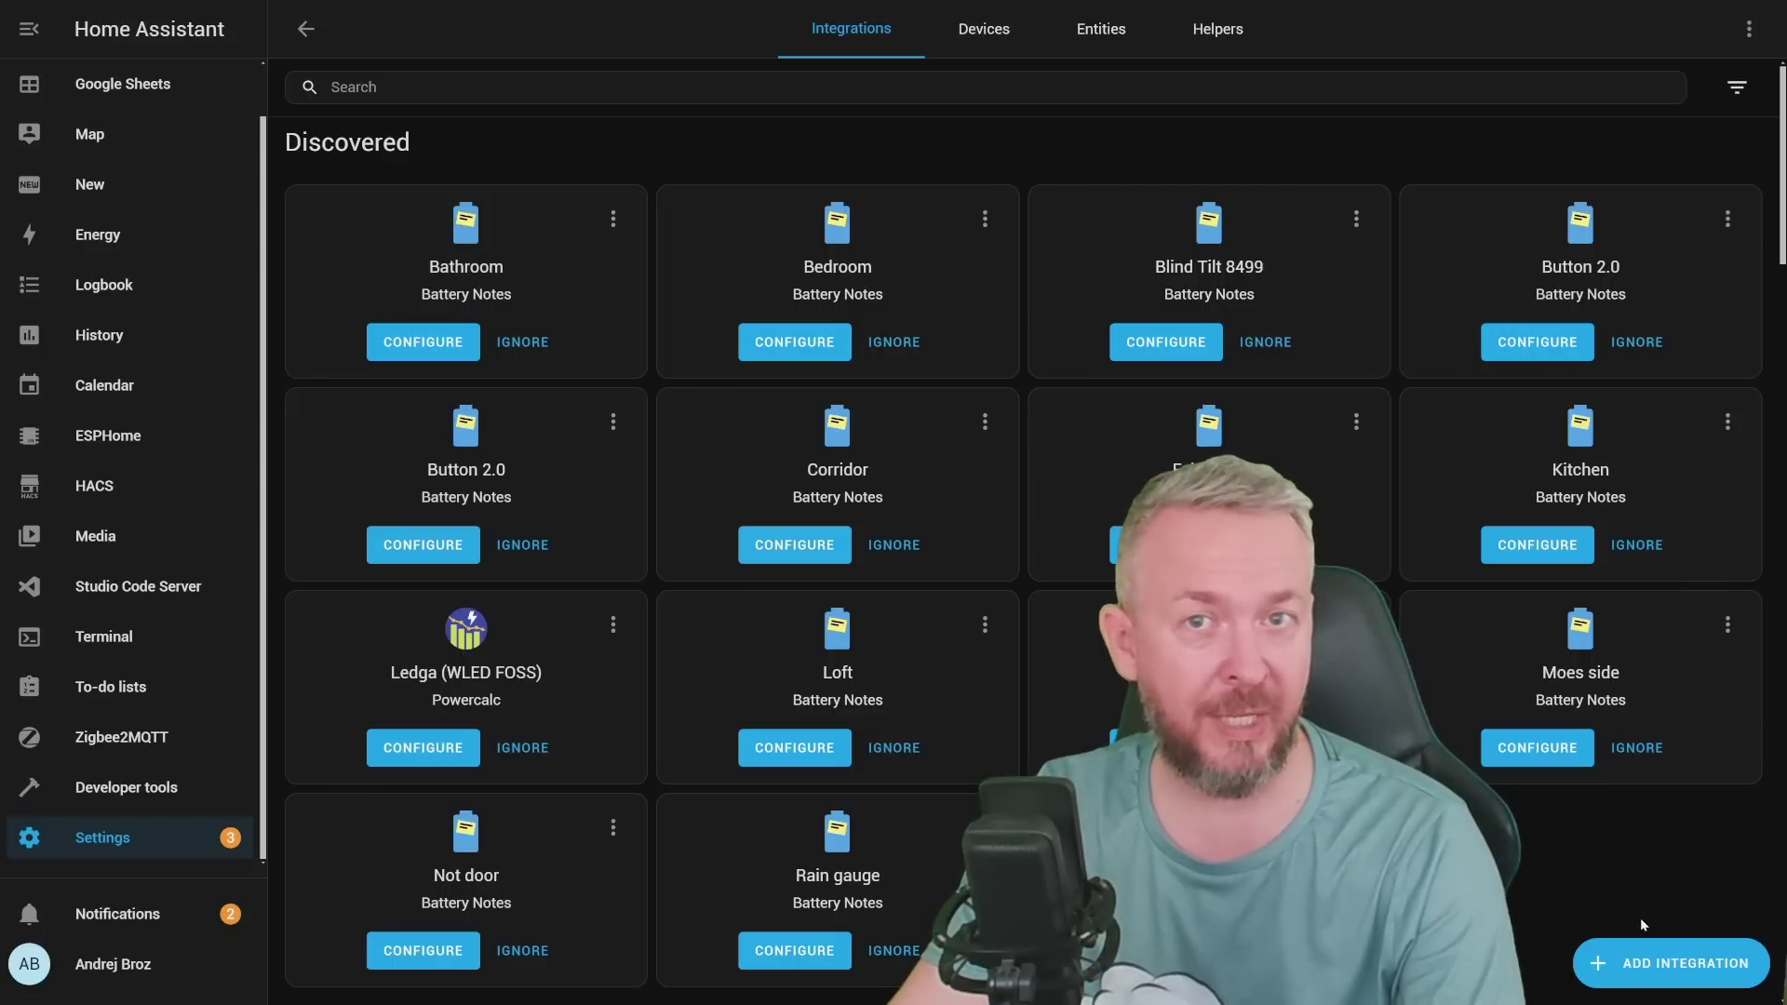
Step: Start a new Plant Monitor integration entry by searching 'plant' in Add Integration
{"action": "left_click", "coordinate": [1653, 963]}
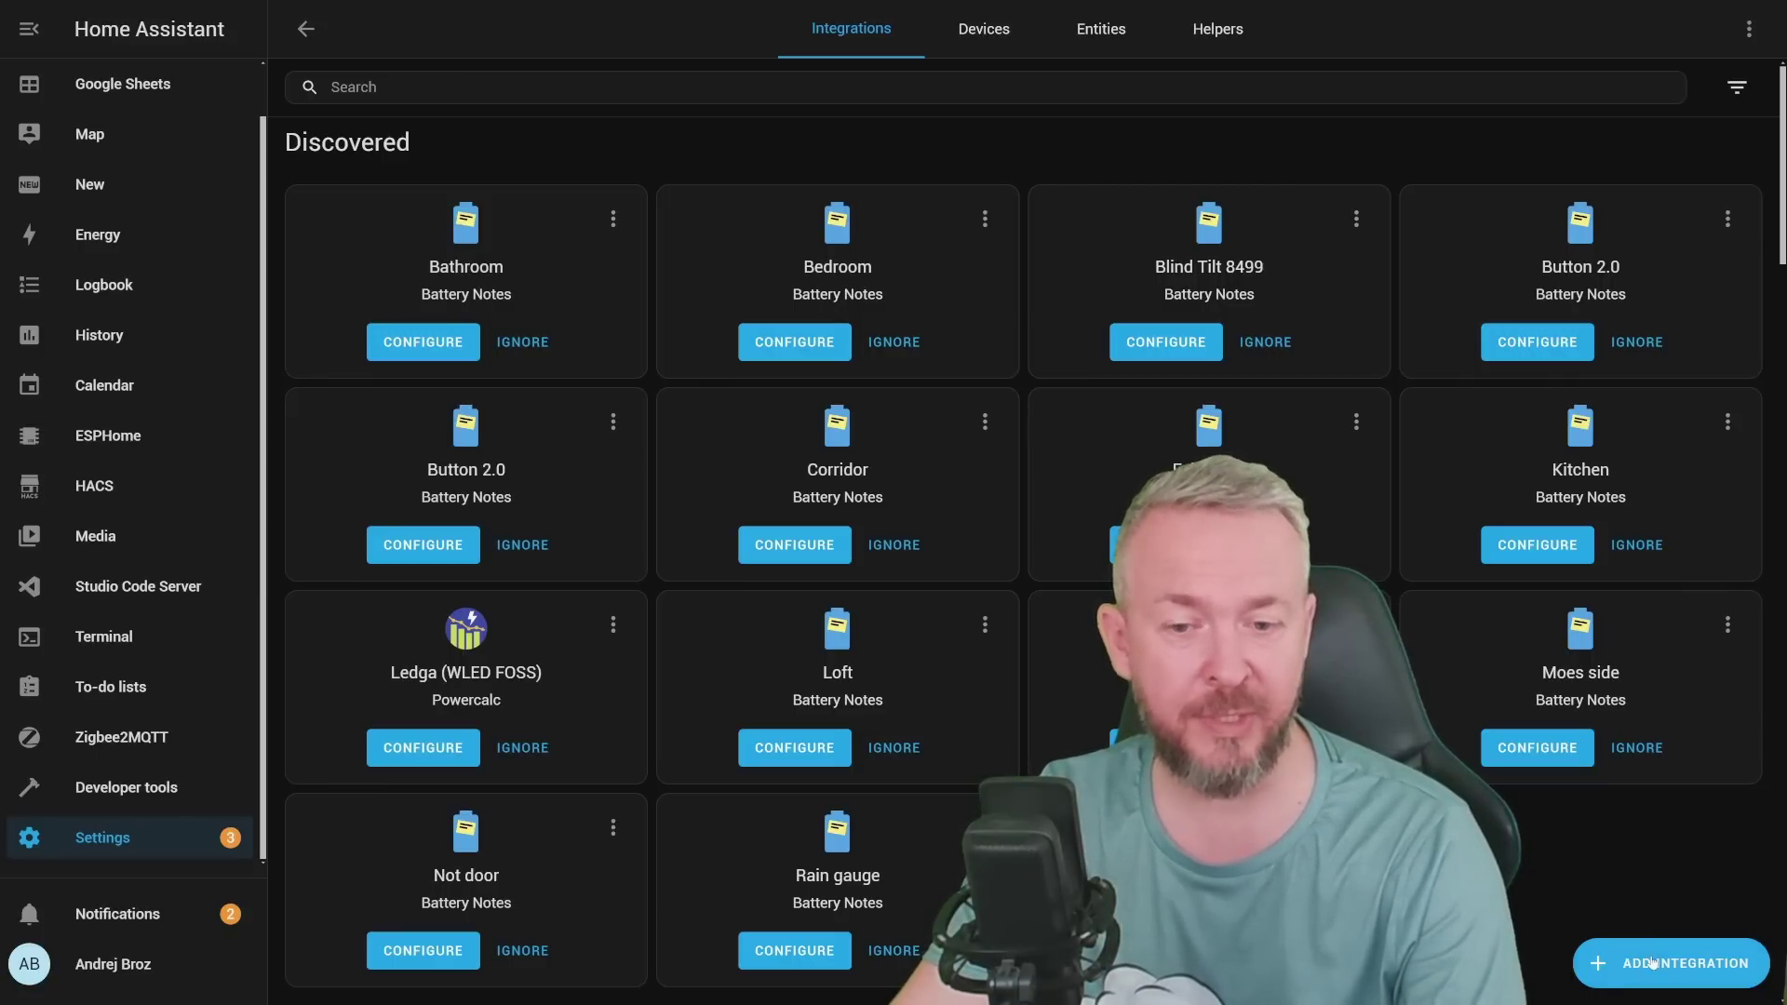
{"action": "type", "text": "plant"}
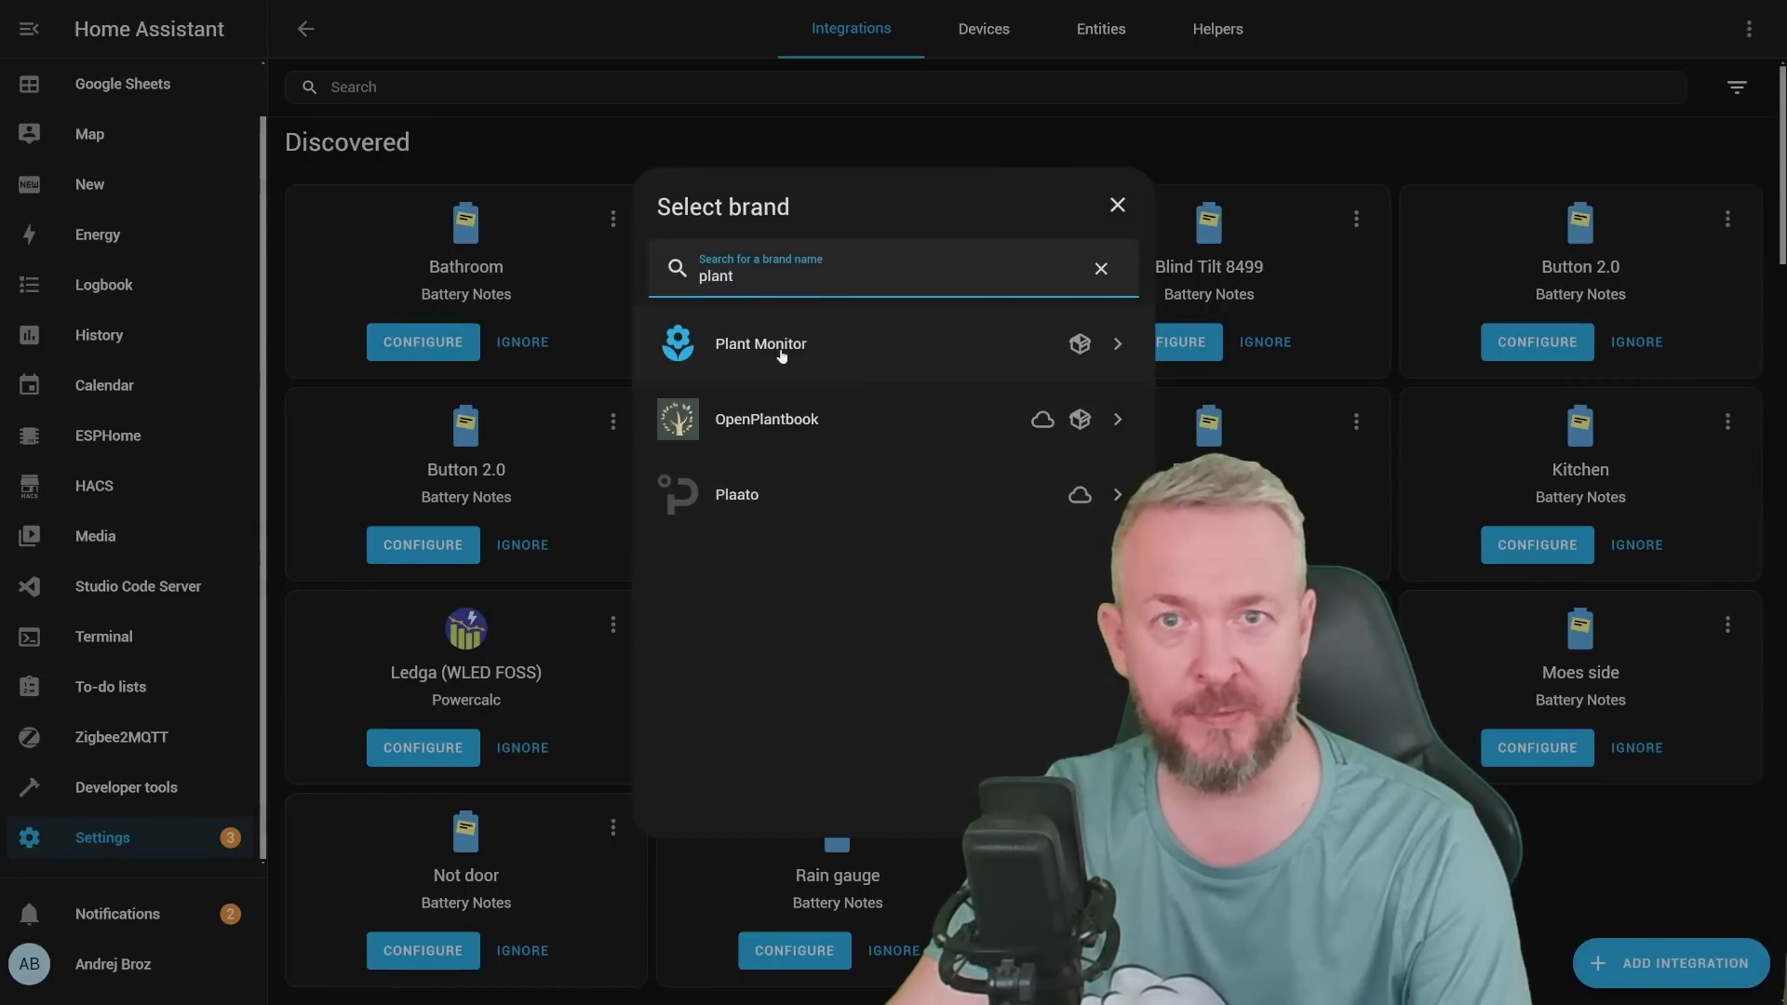
{"action": "left_click", "coordinate": [781, 353]}
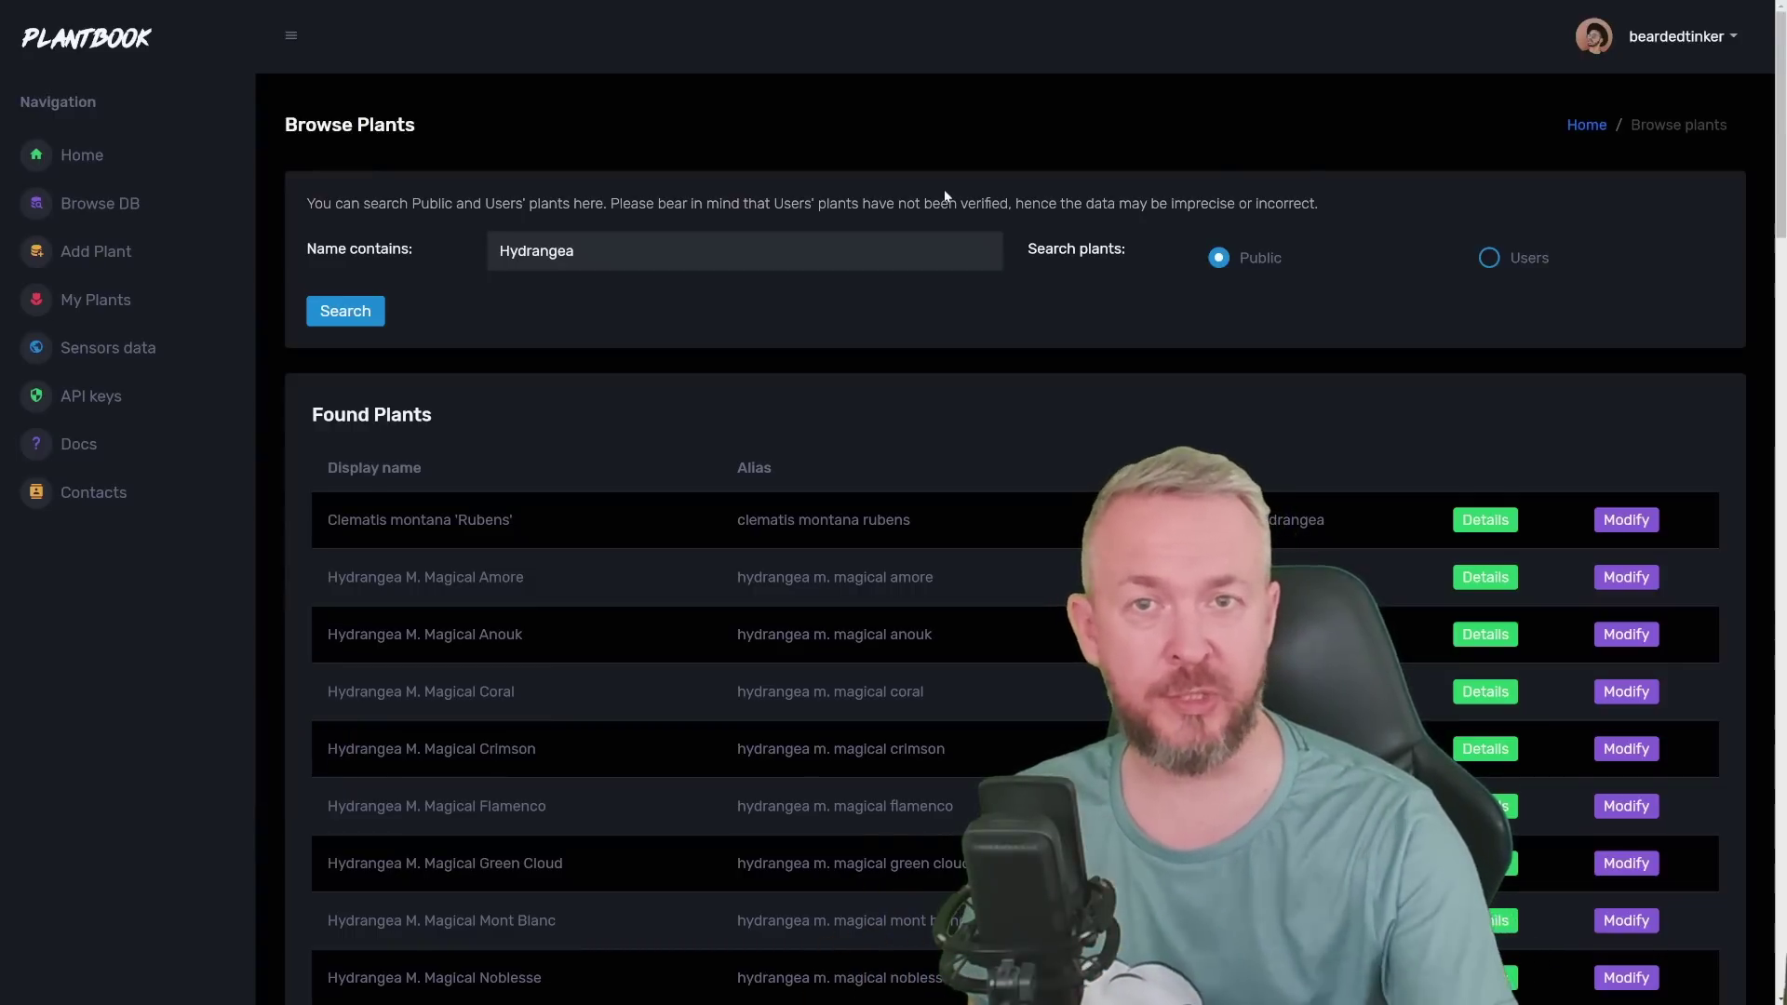
Step: Search OpenPlantbook's plant database for names containing 'dypsis'
{"action": "left_click", "coordinate": [70, 210]}
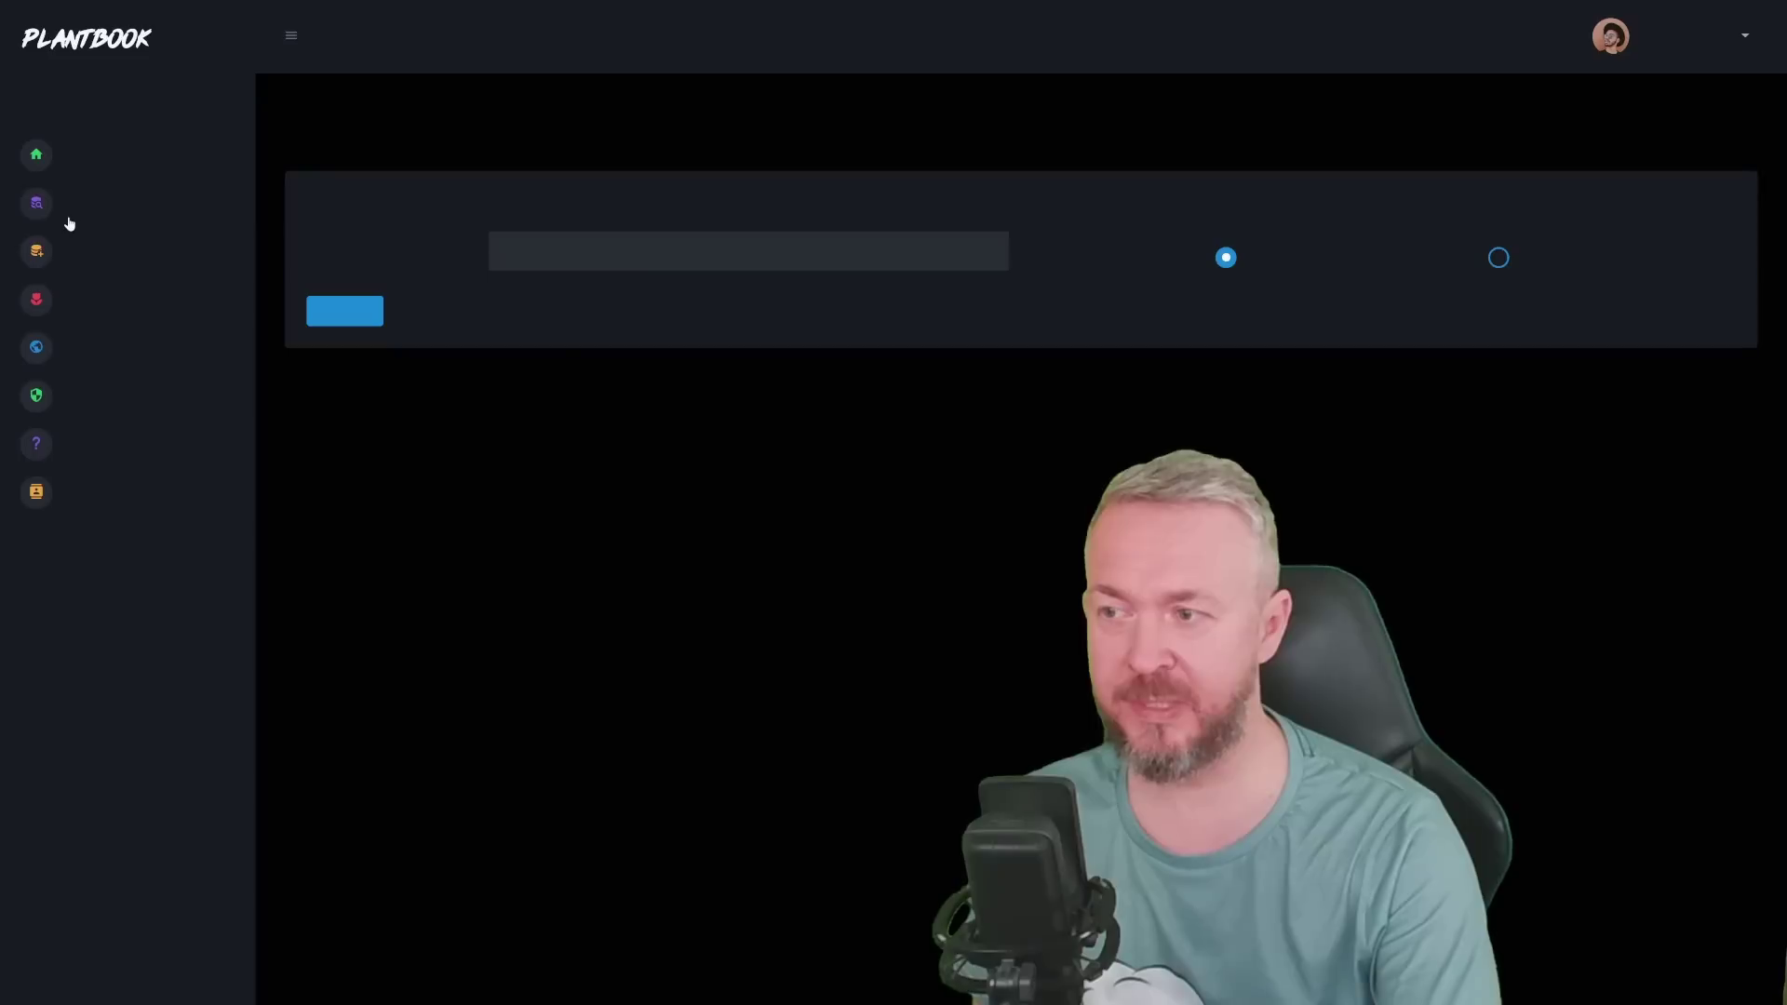
{"action": "left_click", "coordinate": [577, 257]}
{"action": "type", "text": "dypsis"}
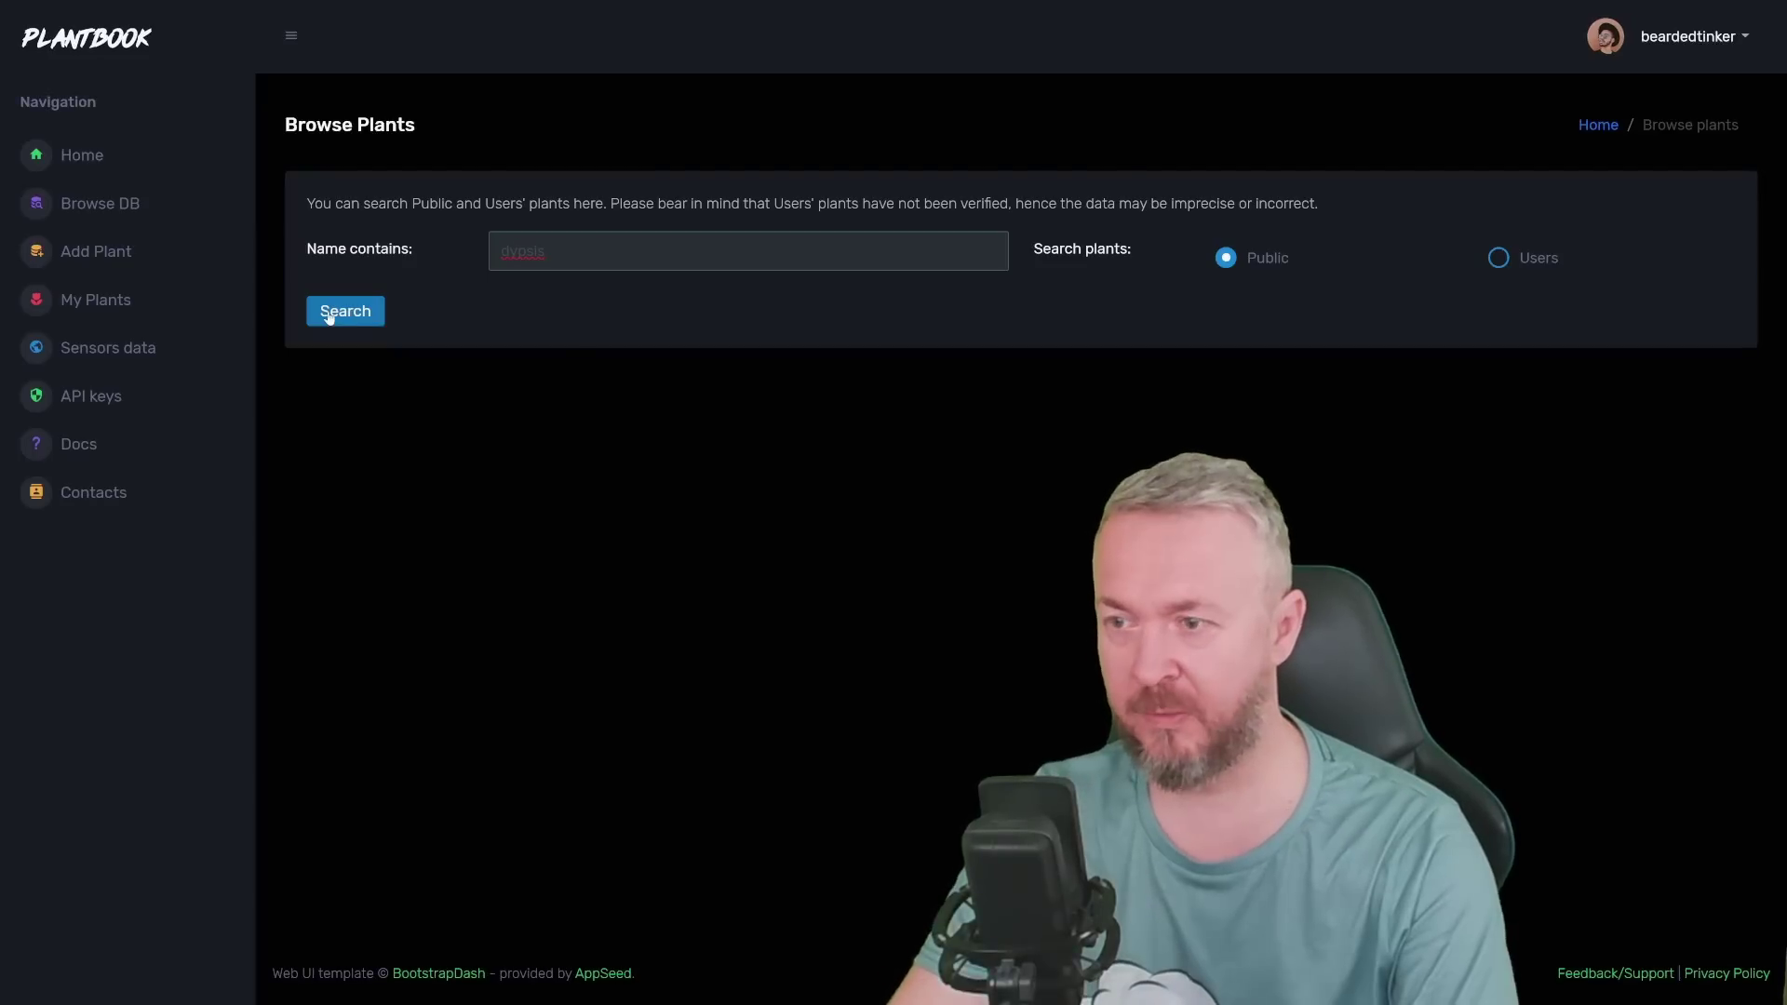
{"action": "left_click", "coordinate": [328, 314]}
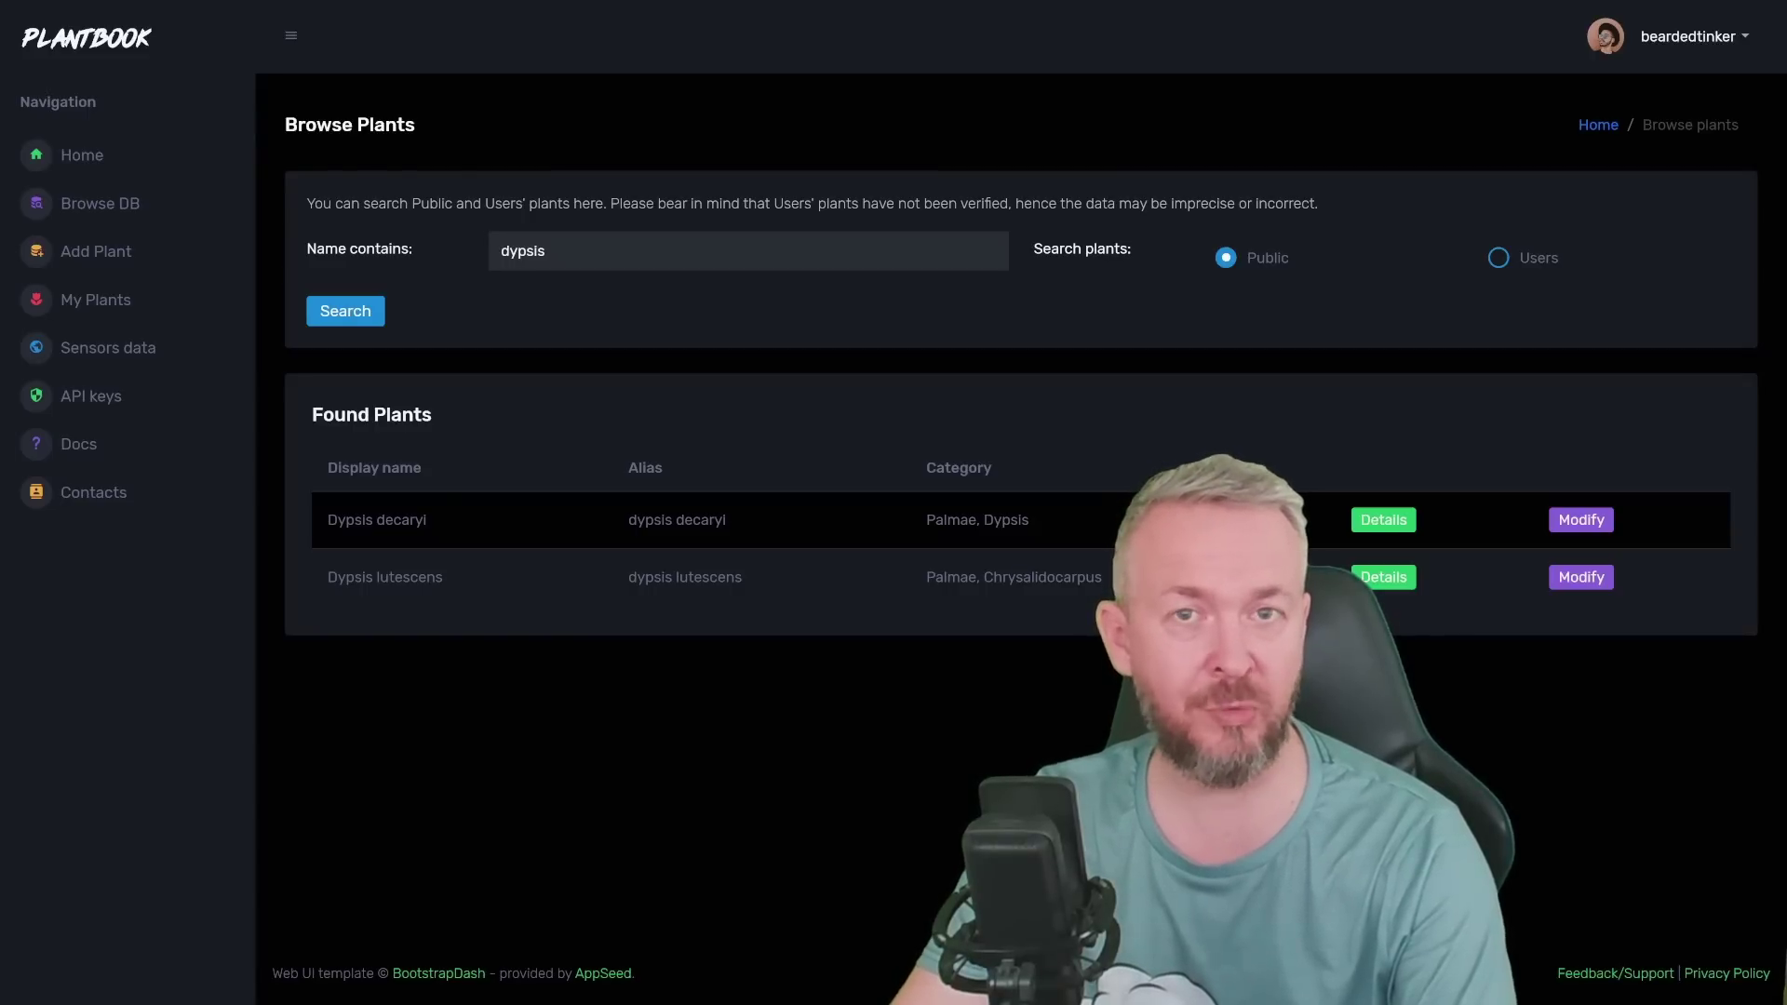
Step: Open the Dypsis lutescens details and select its scientific name for copying
{"action": "left_click", "coordinate": [1383, 520]}
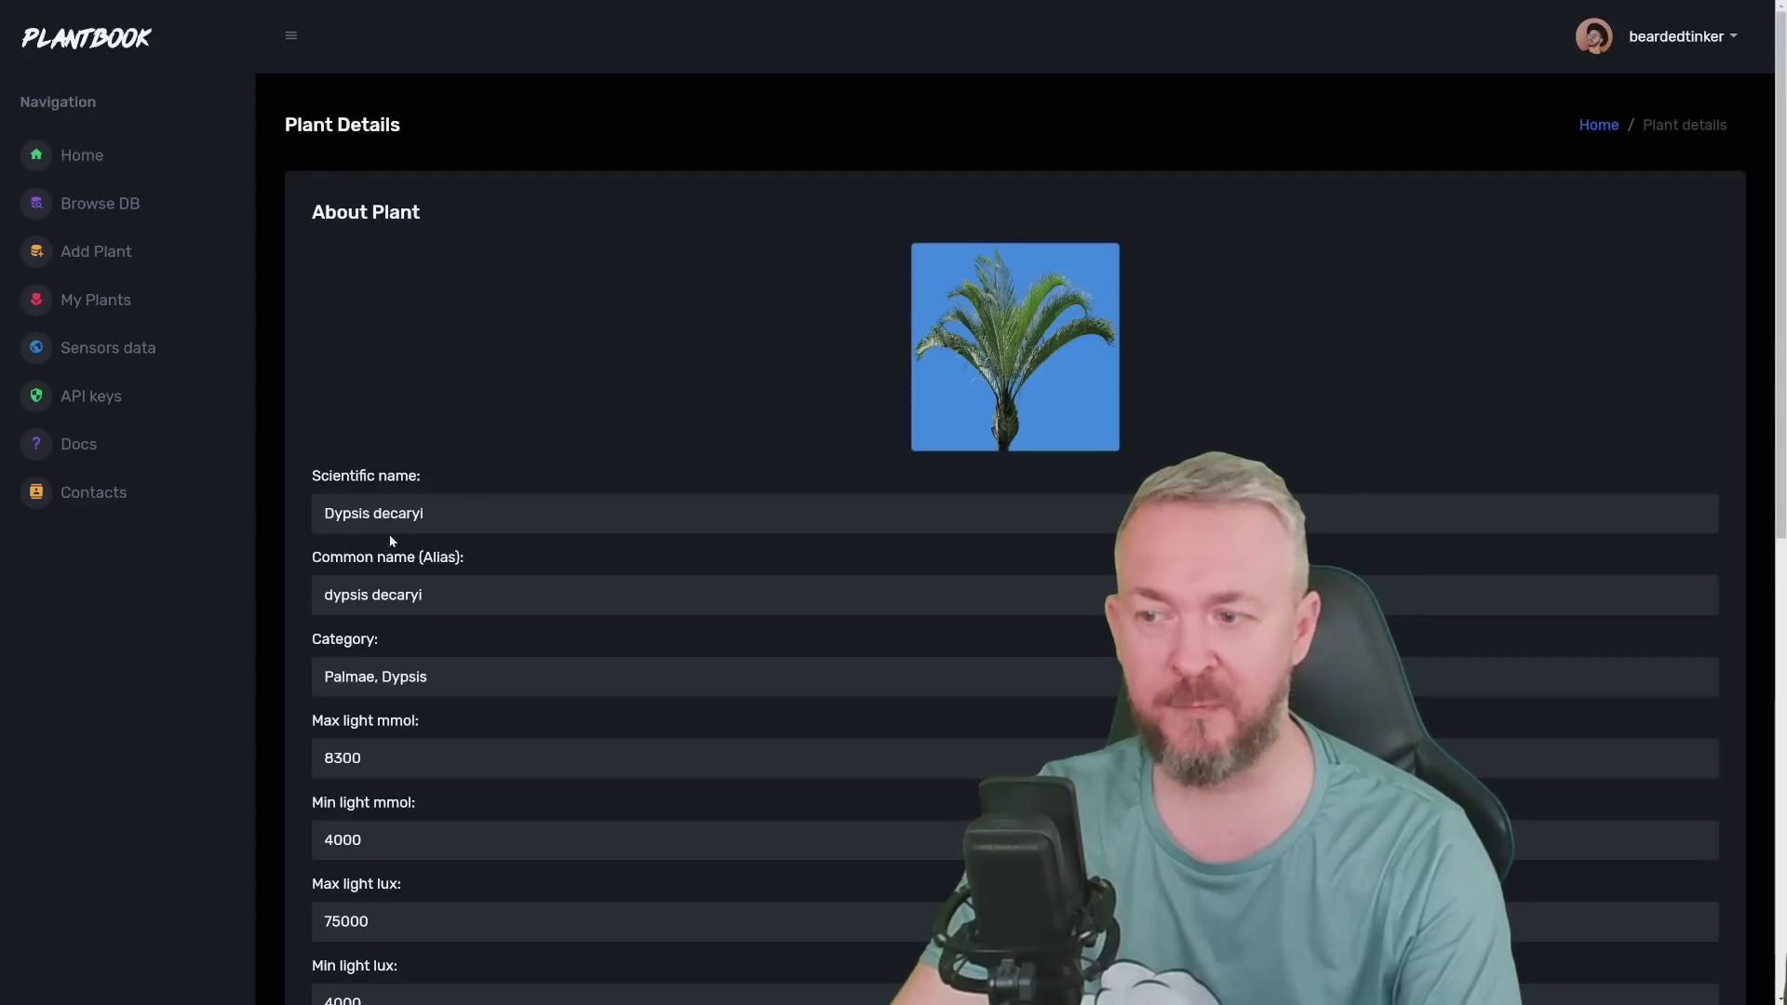
{"action": "scroll", "coordinate": [445, 666], "scroll_direction": "down", "scroll_amount": 8}
{"action": "scroll", "coordinate": [429, 564], "scroll_direction": "down", "scroll_amount": 2}
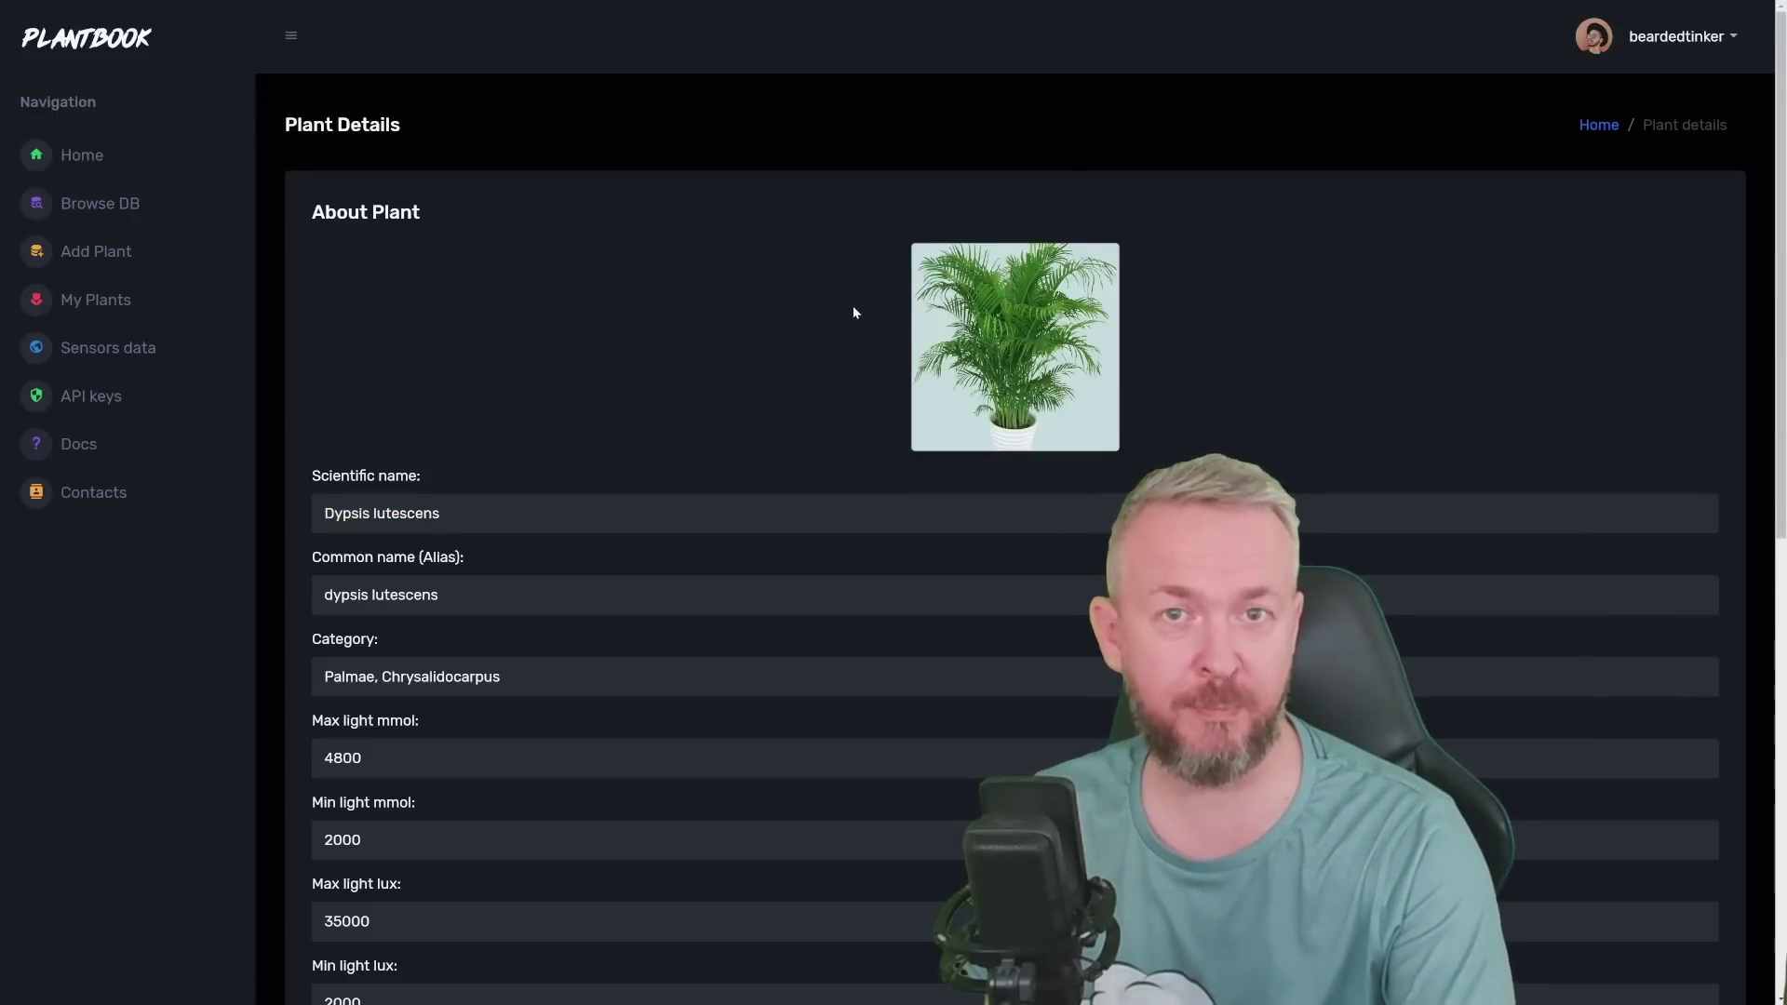
{"action": "triple_click", "coordinate": [452, 520]}
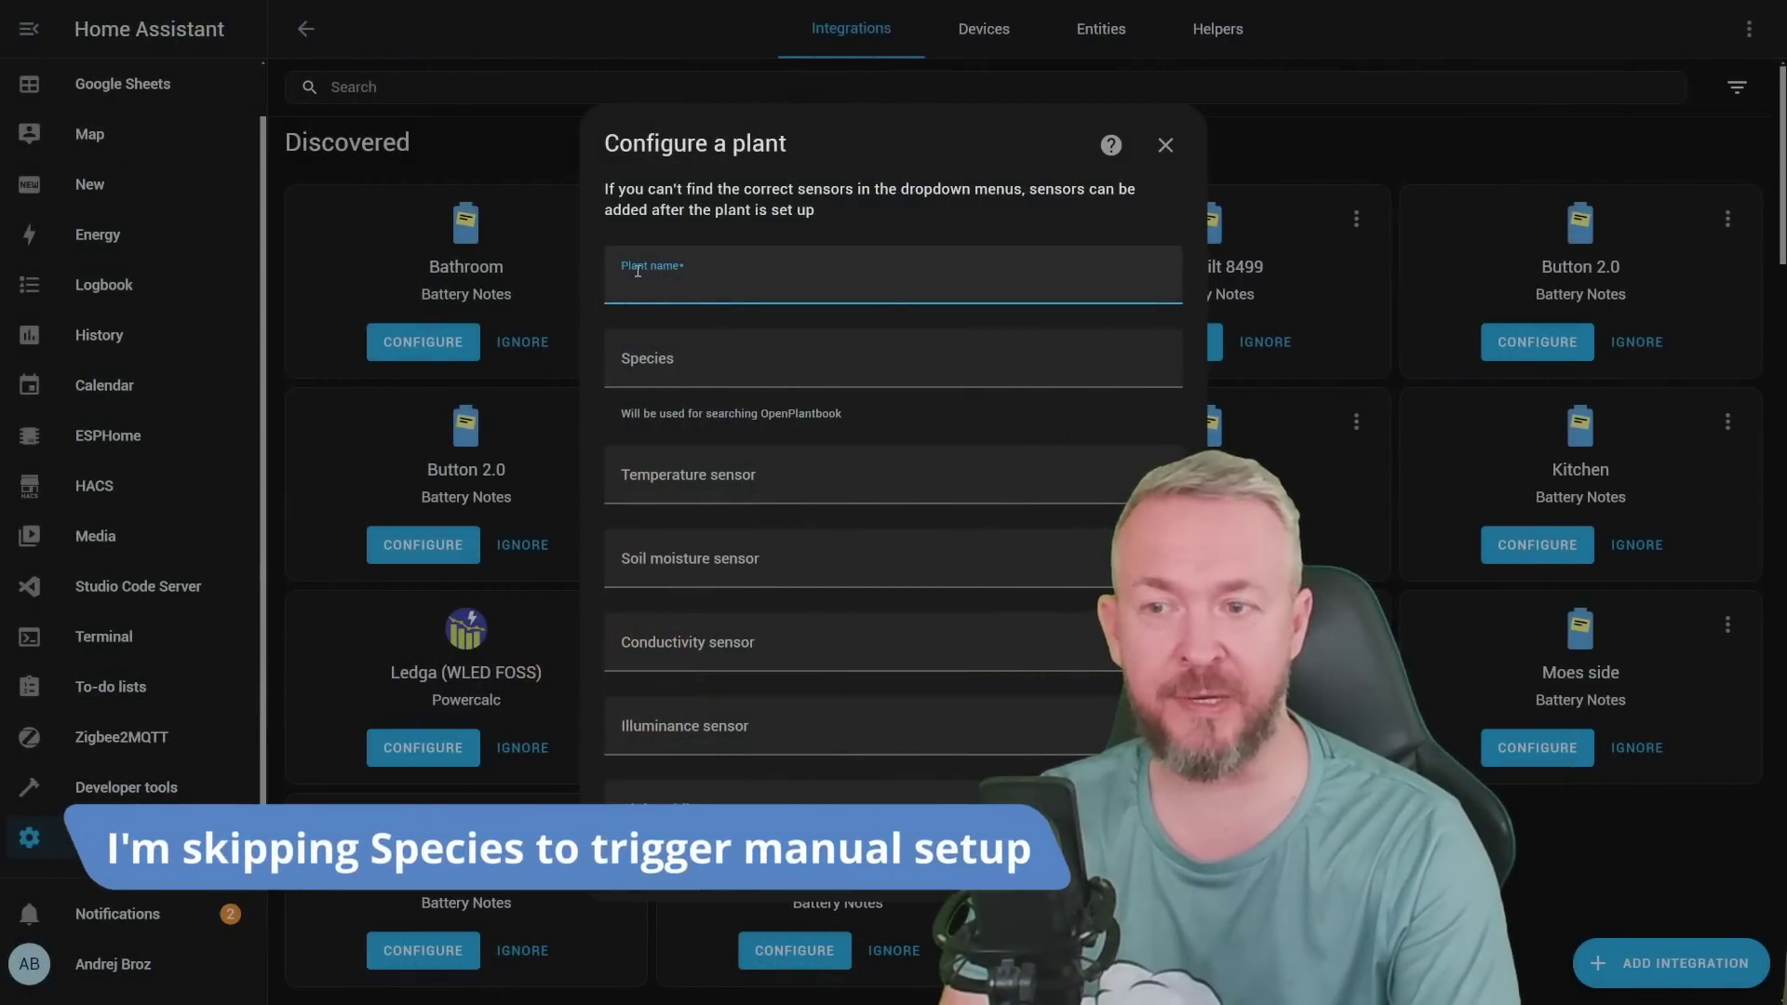
Step: Paste 'Dypsis lutescens' as the plant name, leaving Species blank
{"action": "type", "text": "Dypsis lutescens"}
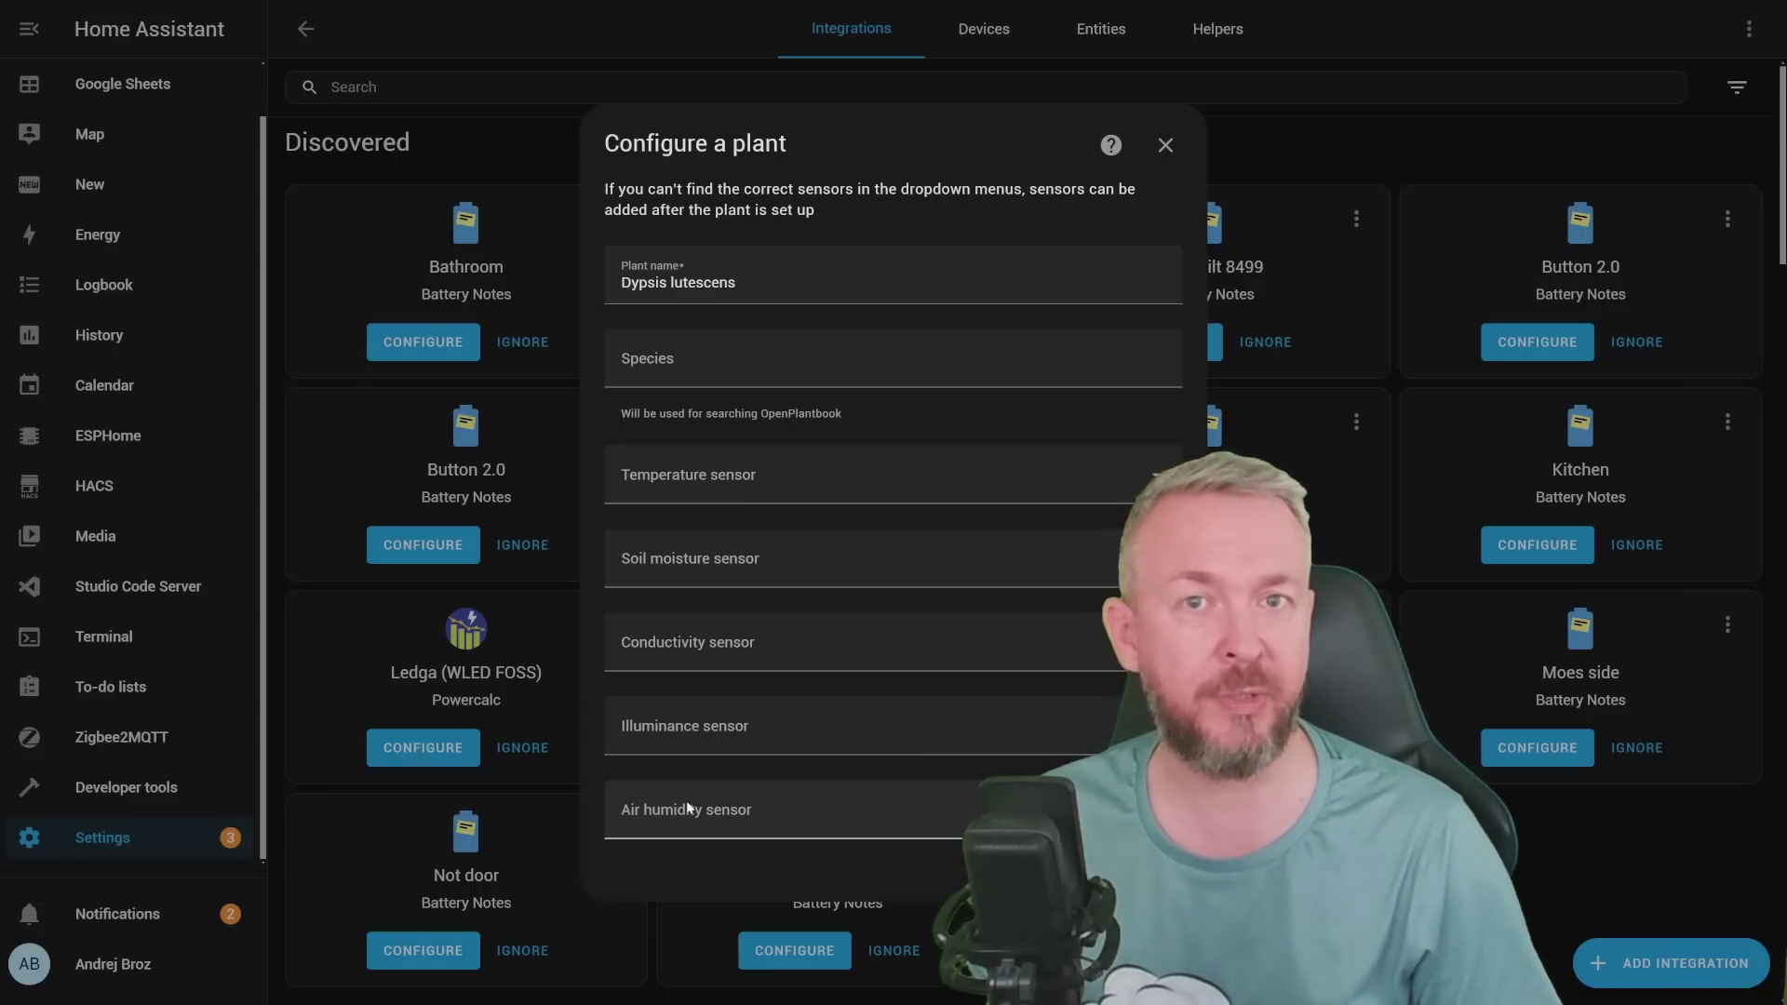
Step: Assign the temperature sensor and Moisture B as the soil moisture sensor
{"action": "left_click", "coordinate": [783, 471]}
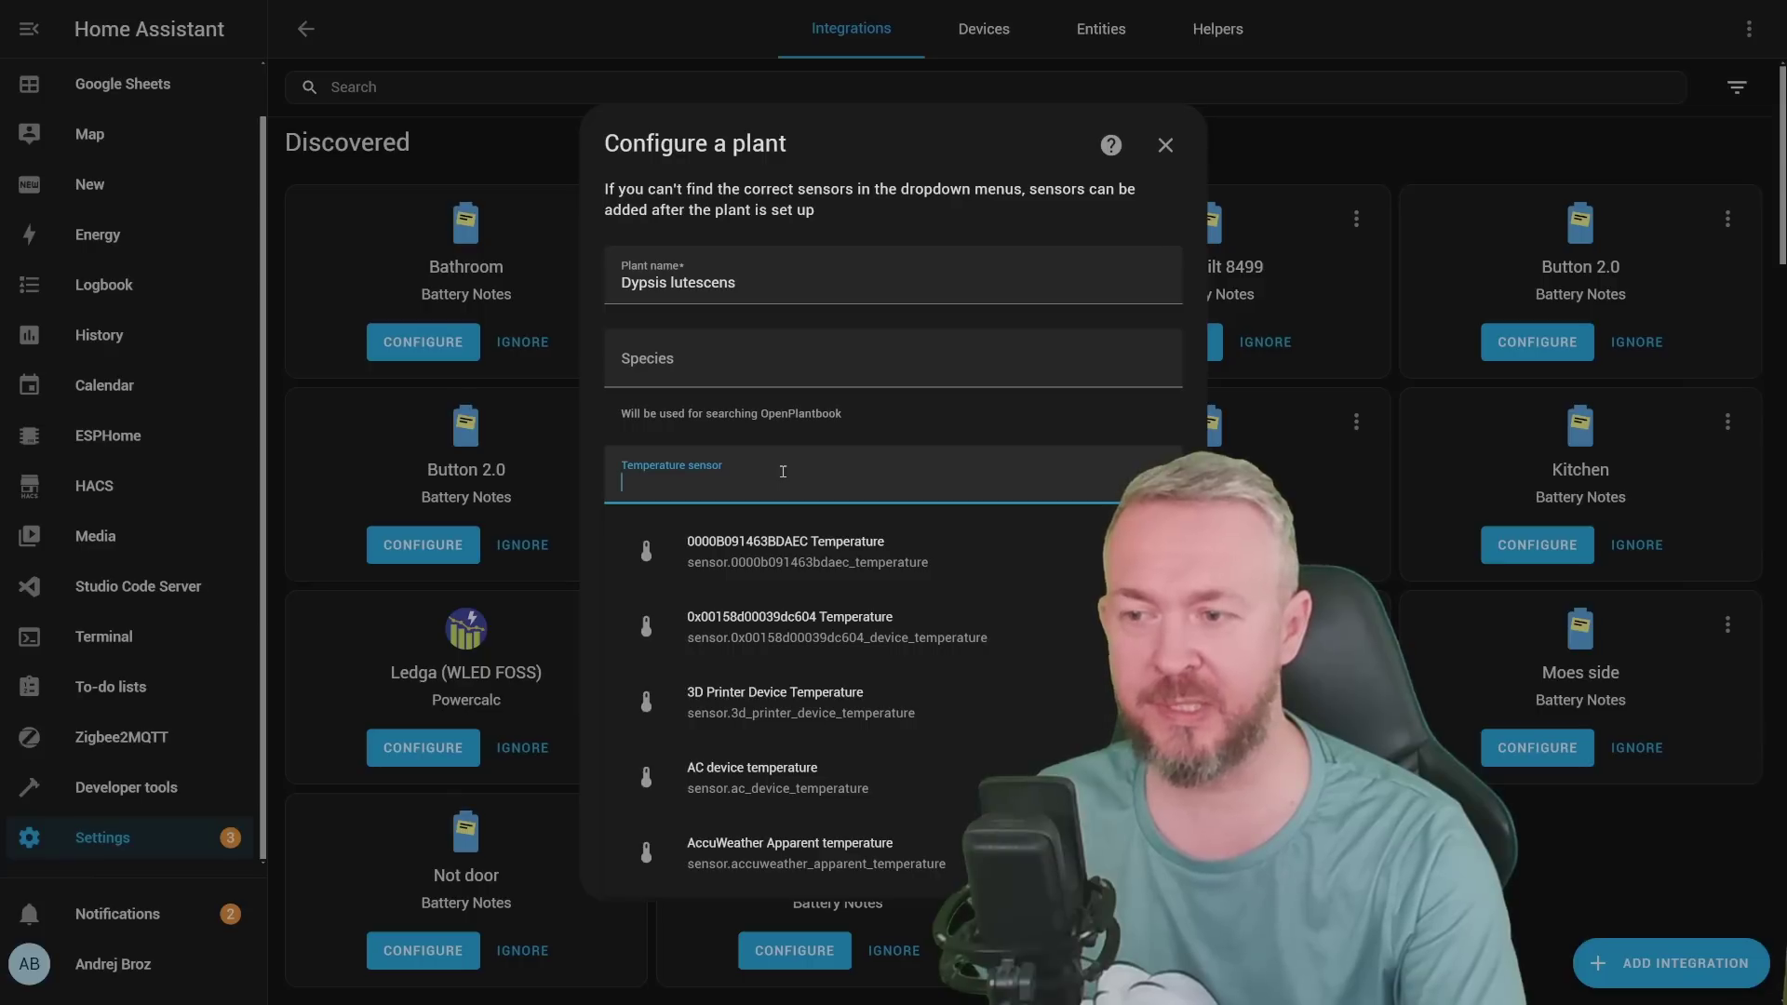
{"action": "type", "text": "192"}
{"action": "key", "text": "ctrl+a"}
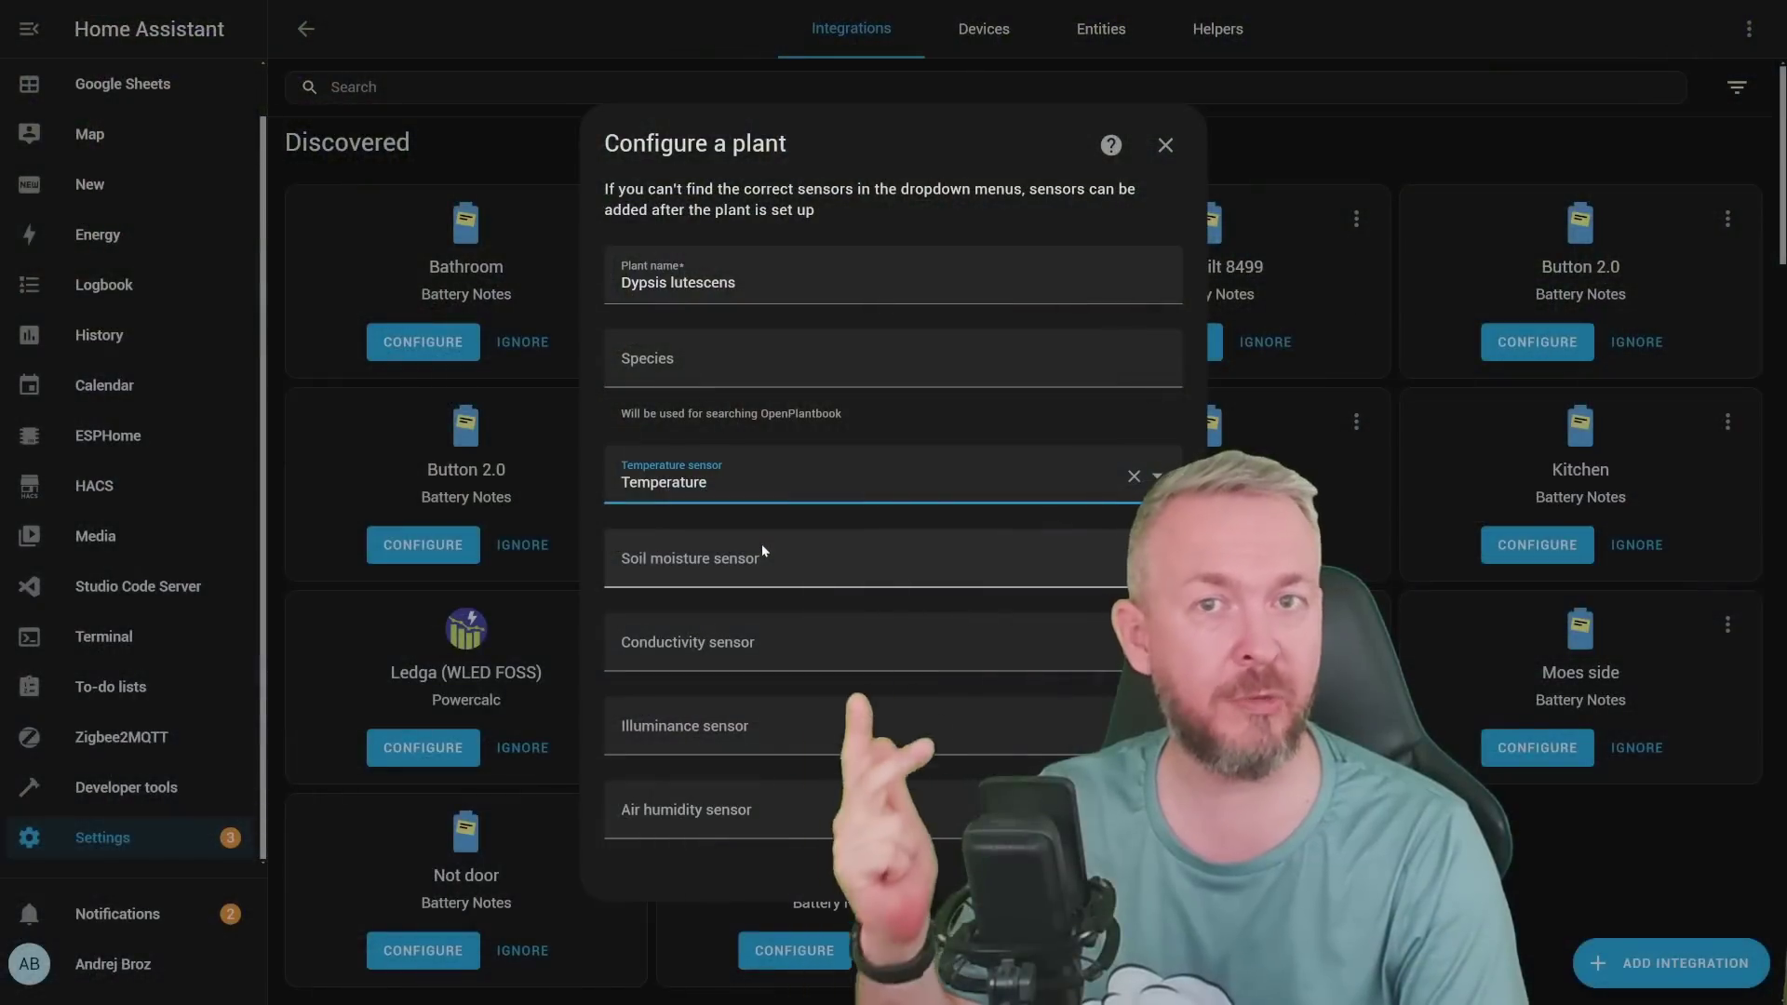
{"action": "left_click", "coordinate": [762, 557]}
{"action": "type", "text": "gro"}
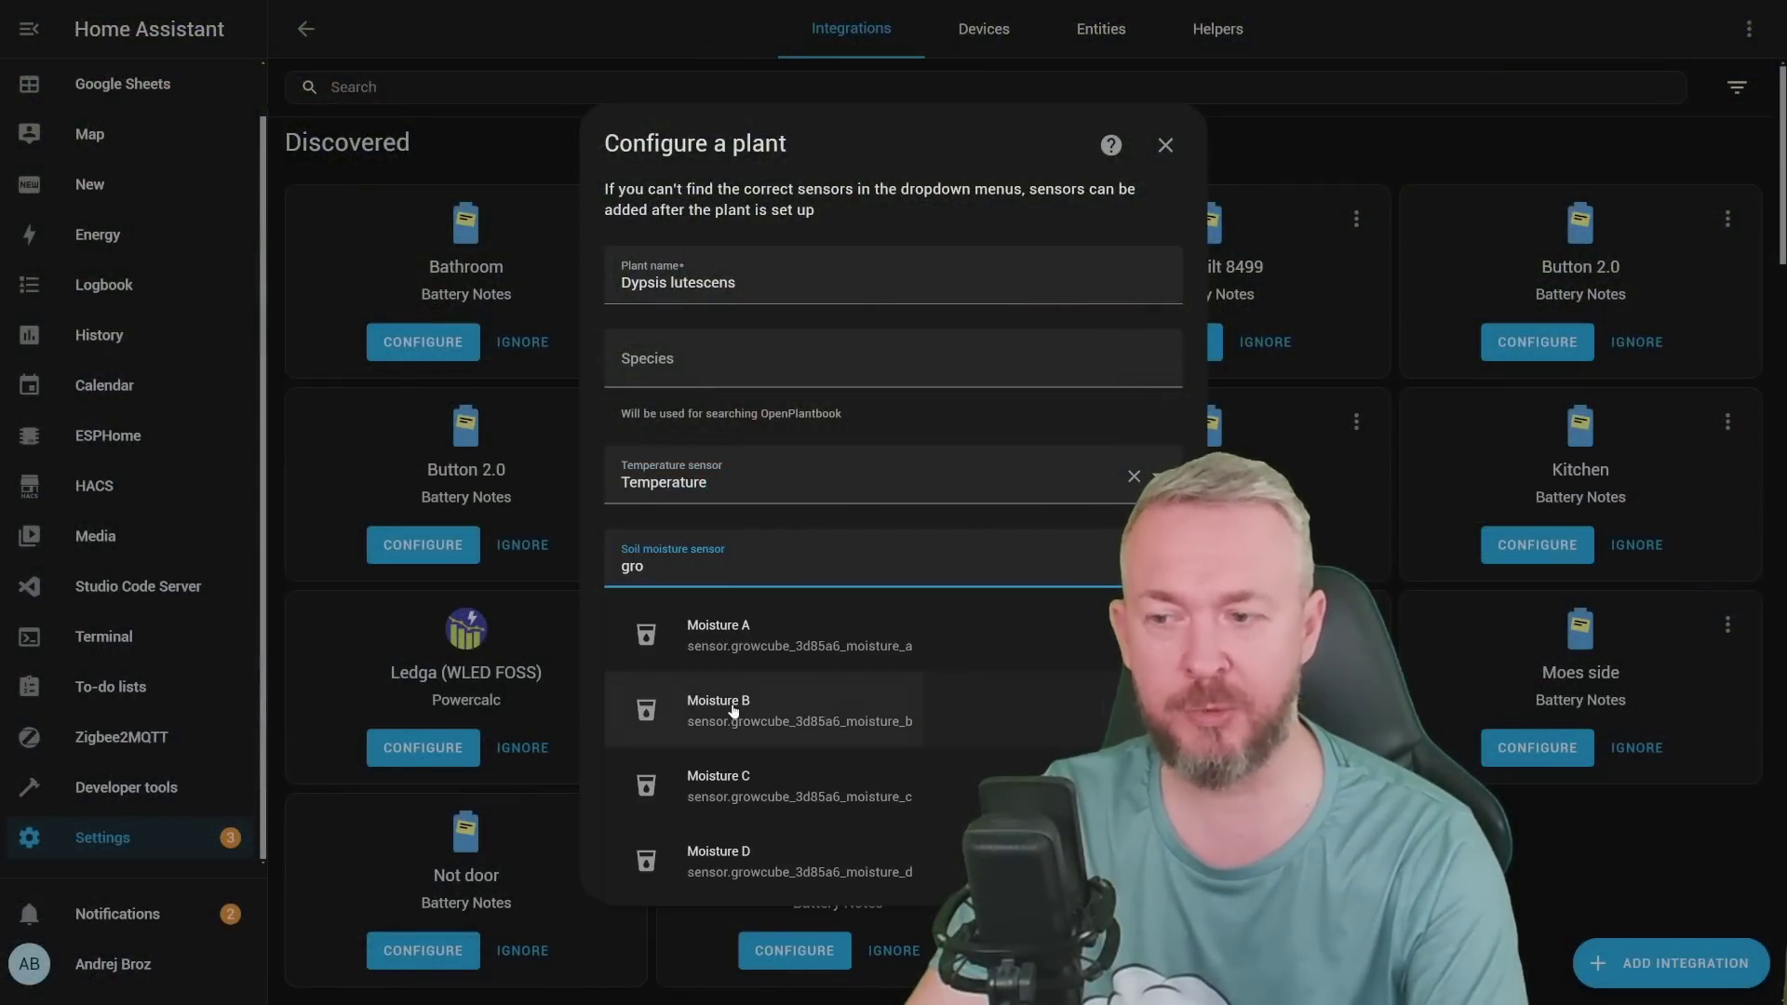
{"action": "left_click", "coordinate": [733, 710]}
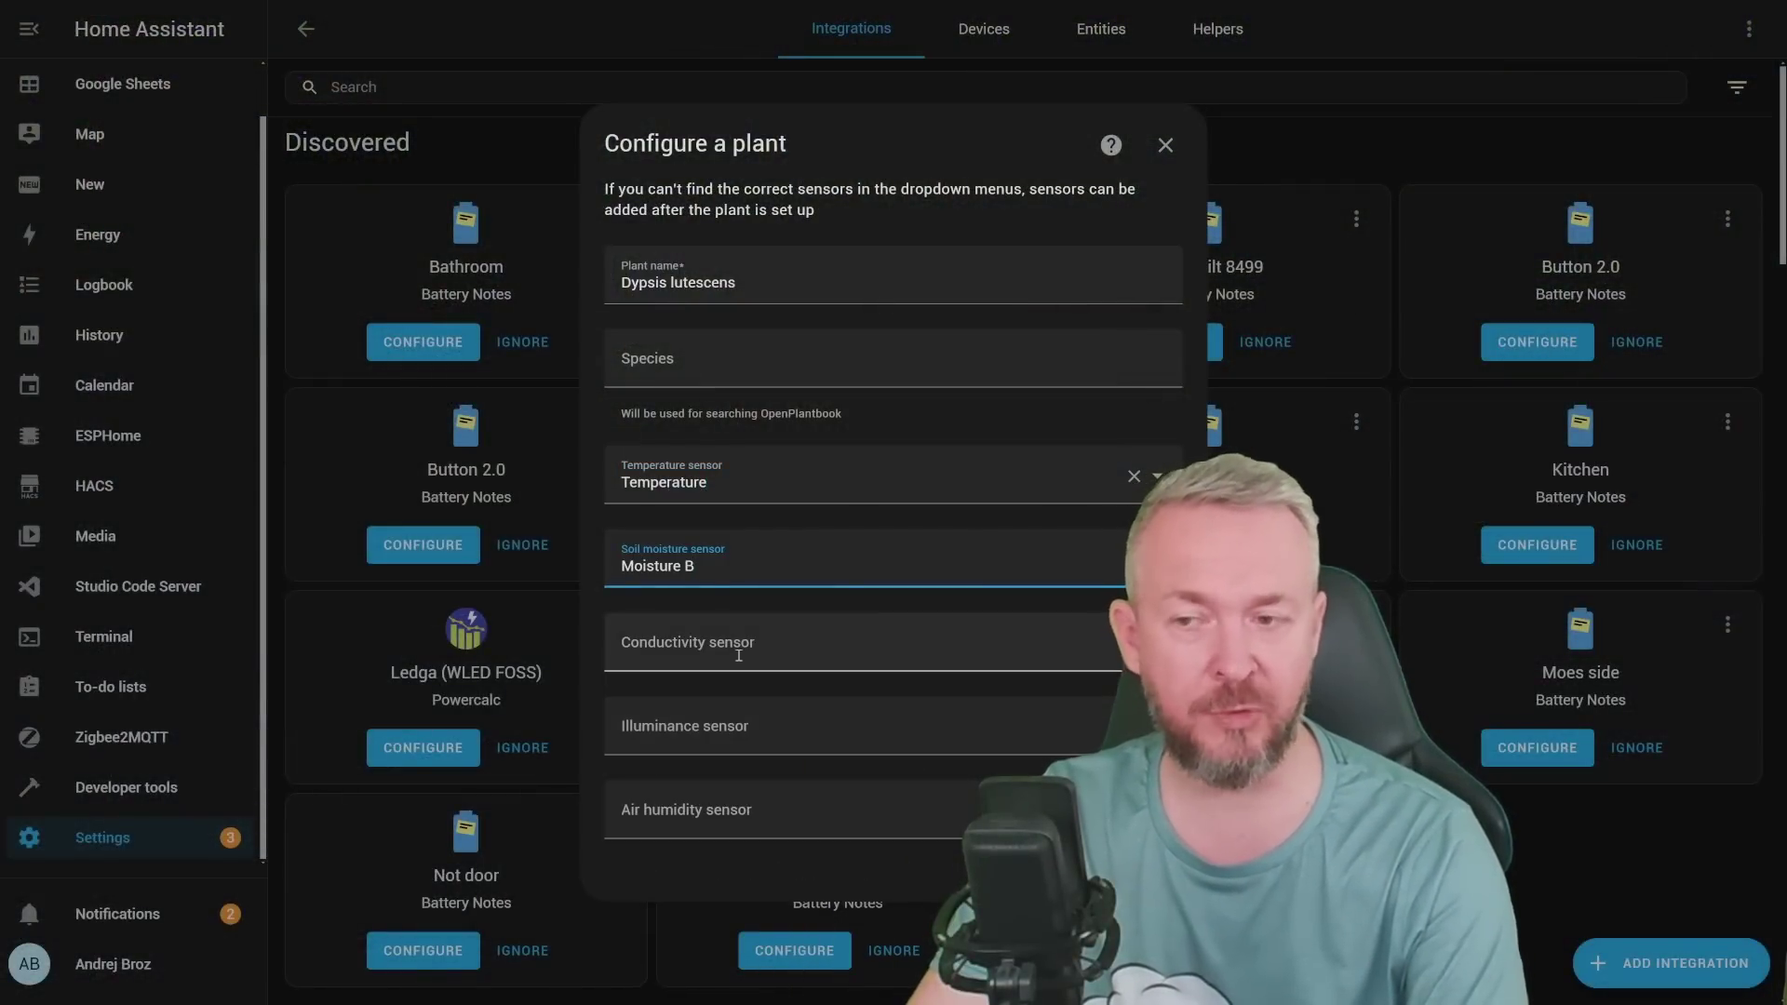
Step: Assign Living Room motion Illuminance and an air humidity sensor, then continue to limits
{"action": "left_click", "coordinate": [738, 726]}
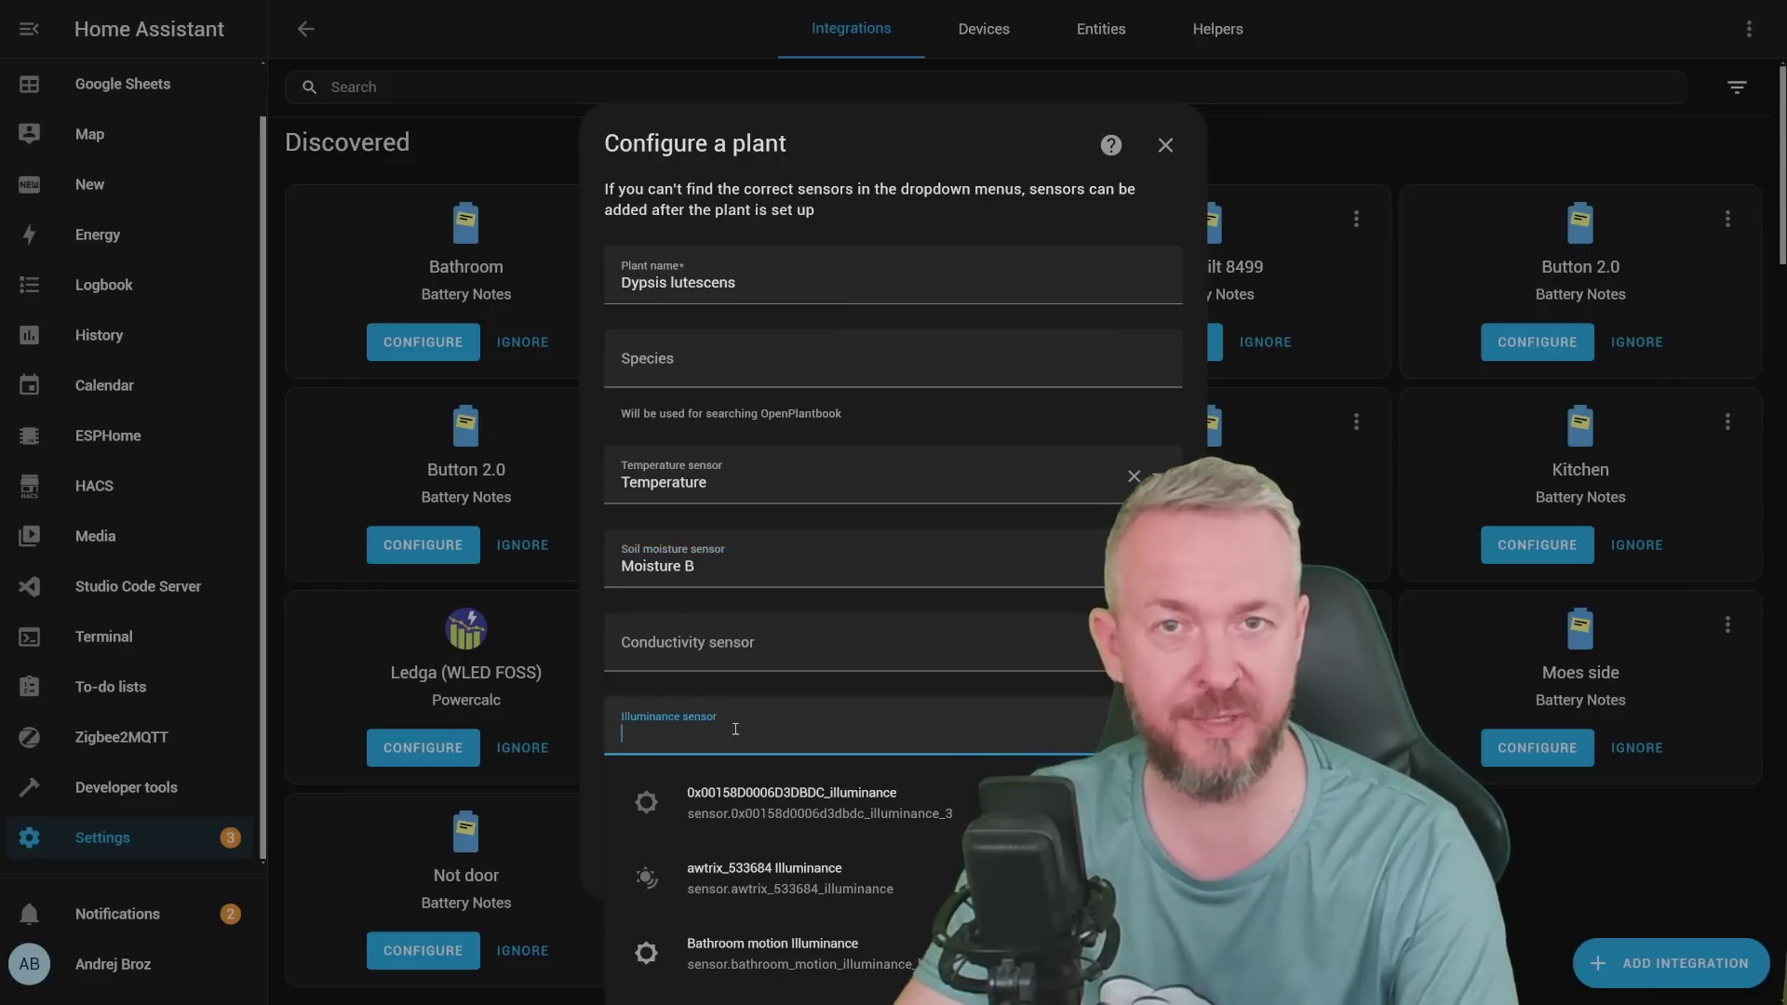
{"action": "left_click", "coordinate": [756, 800]}
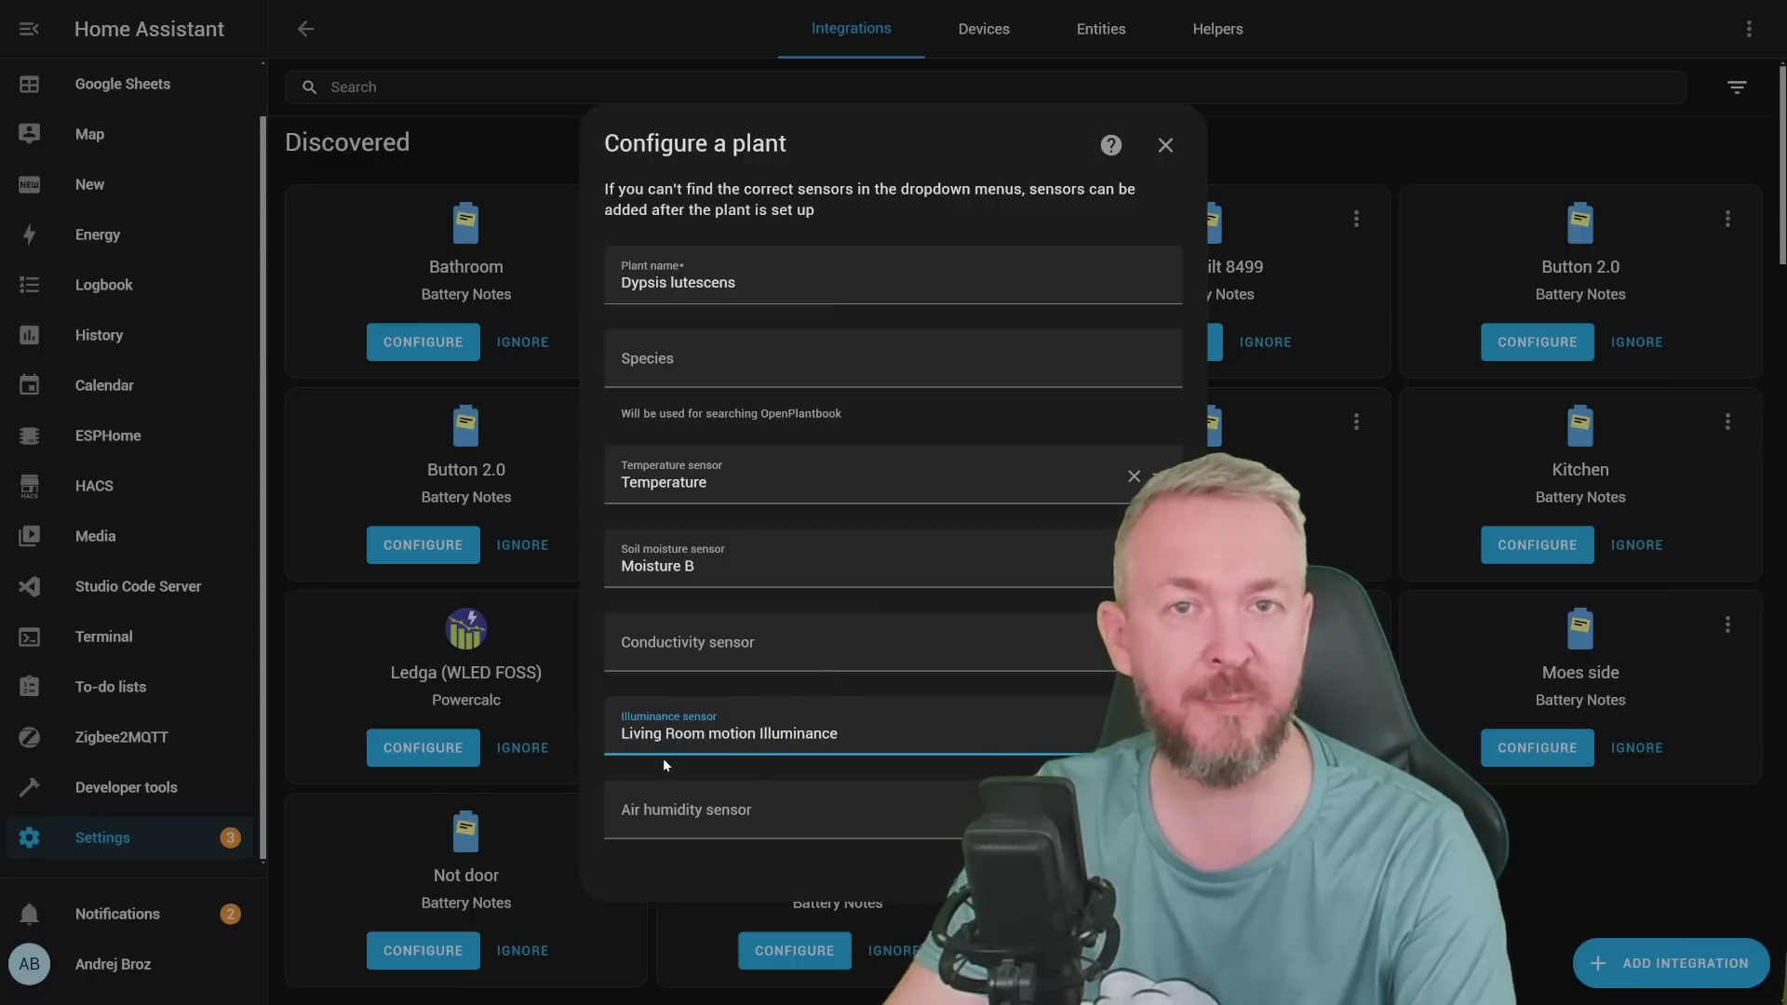
{"action": "left_click", "coordinate": [679, 813]}
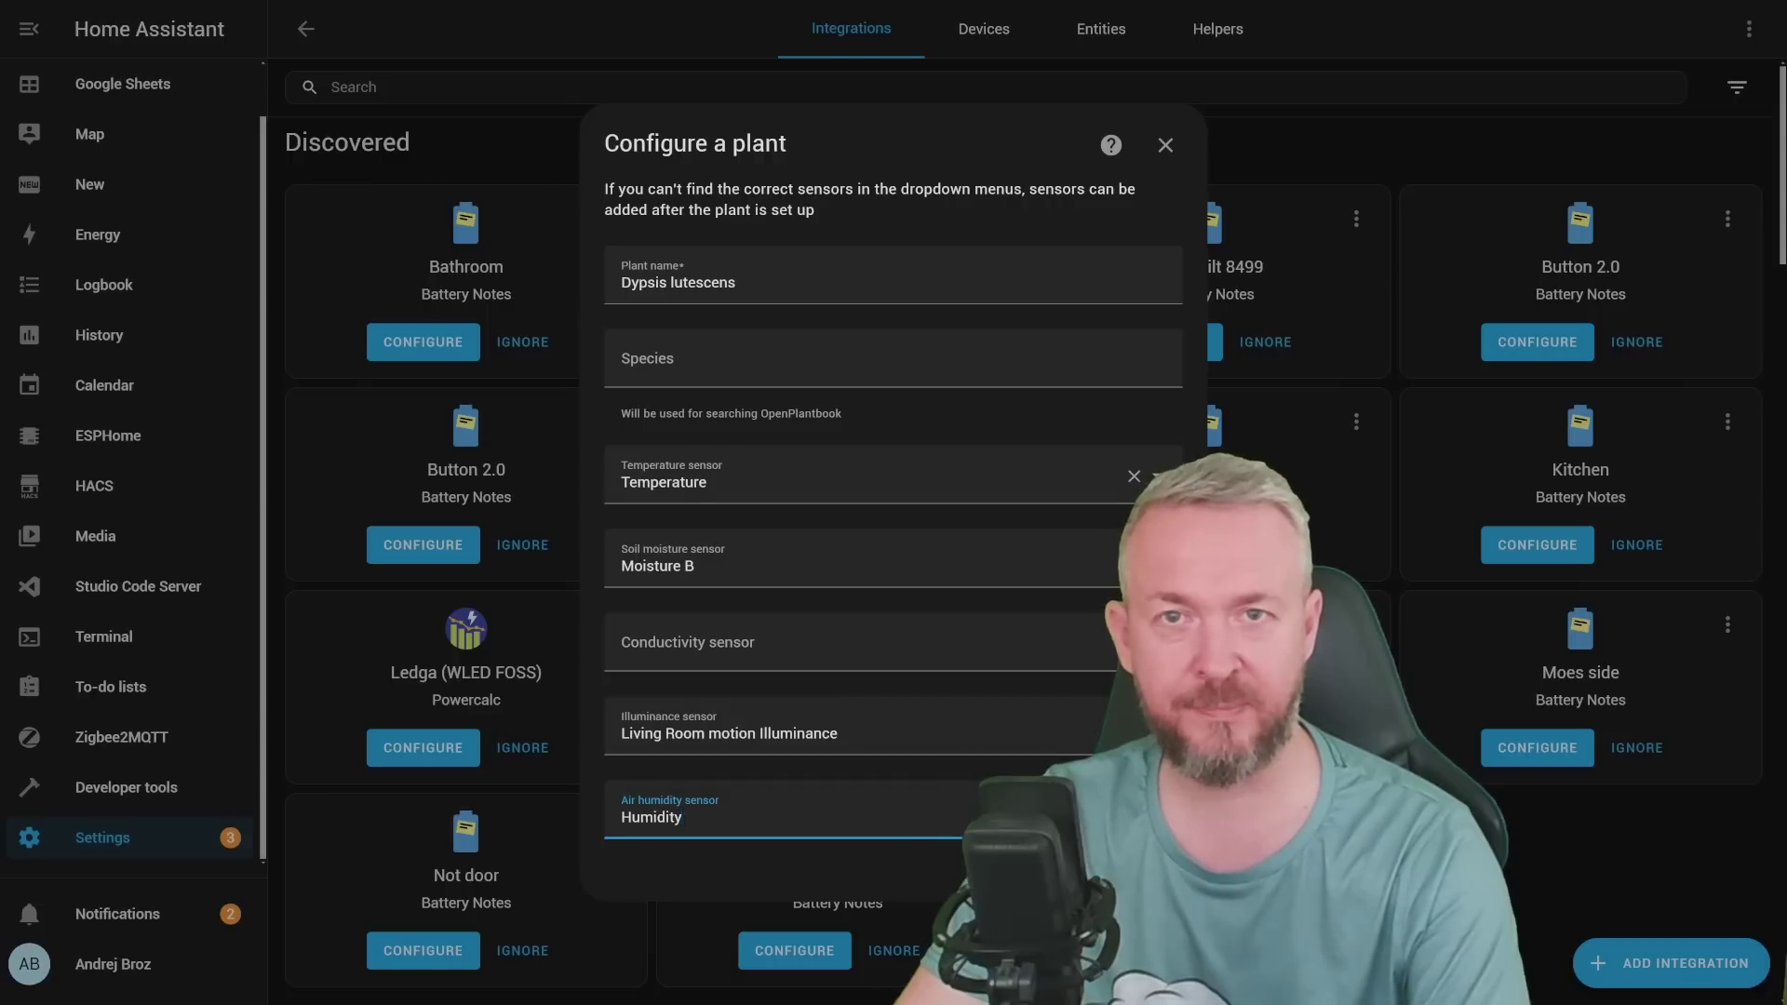
{"action": "key", "text": "Return"}
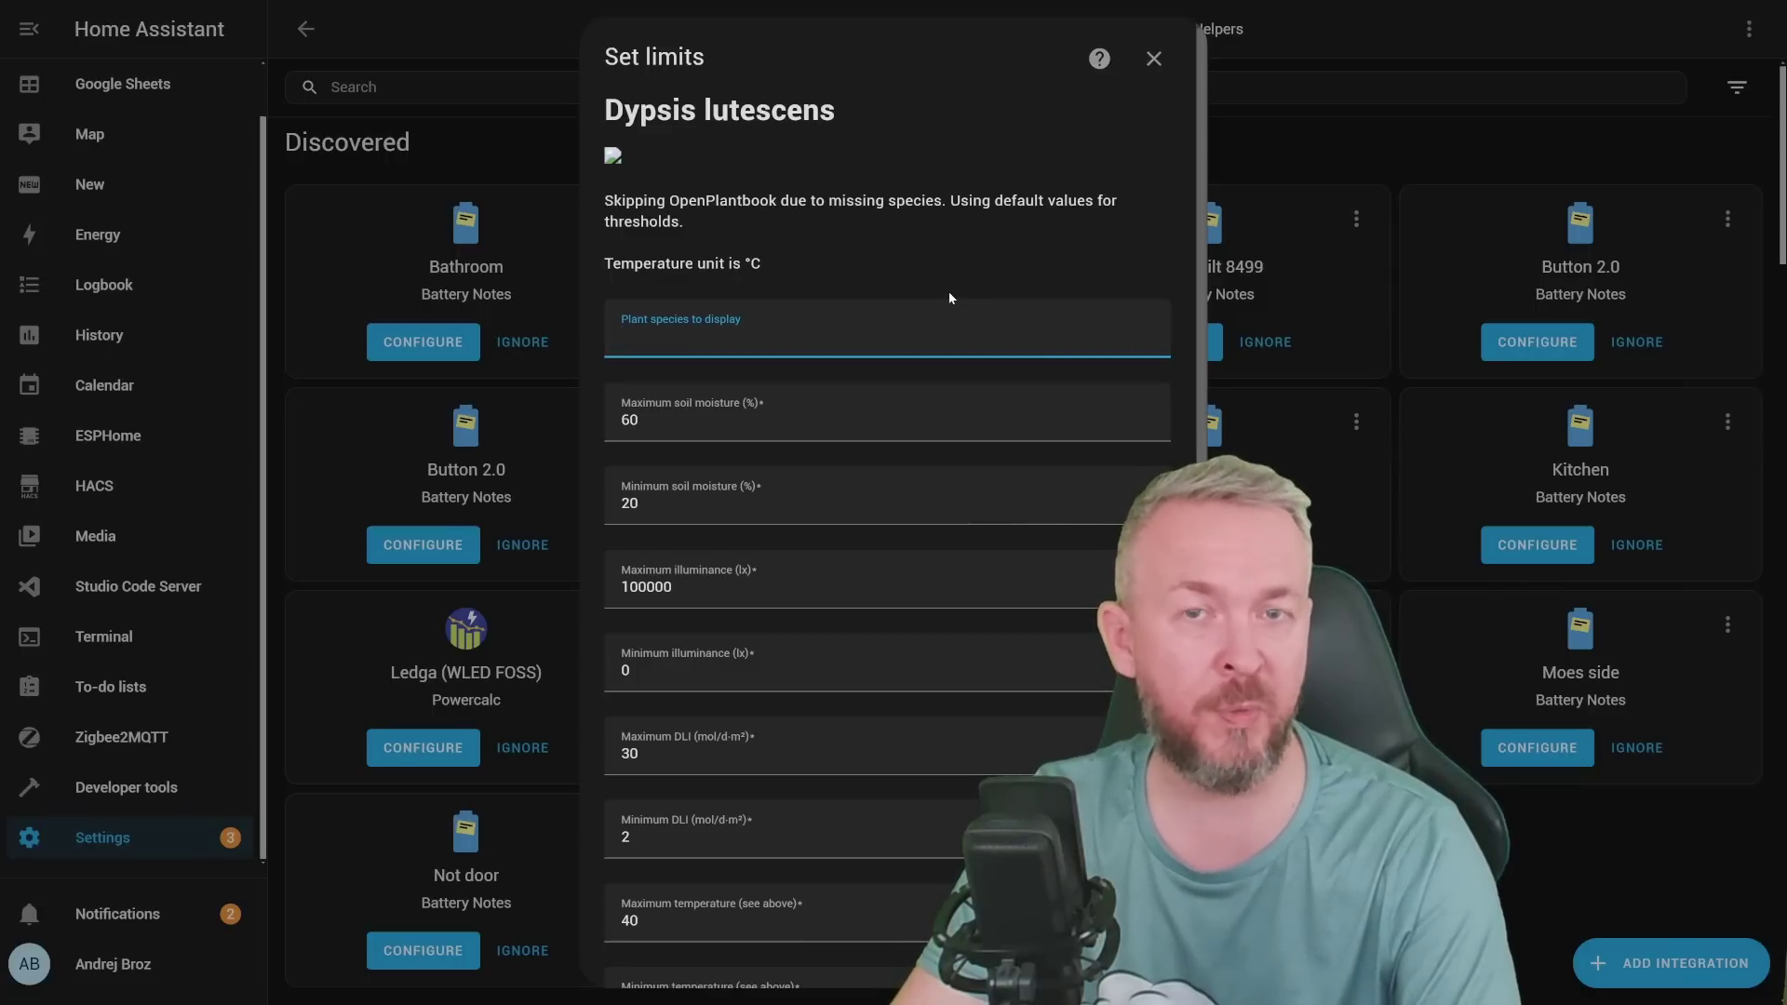
Step: Set the display name to Dypsis lutescens, submit the limits, and choose the Ledge area
{"action": "type", "text": "Dypsis lutescens"}
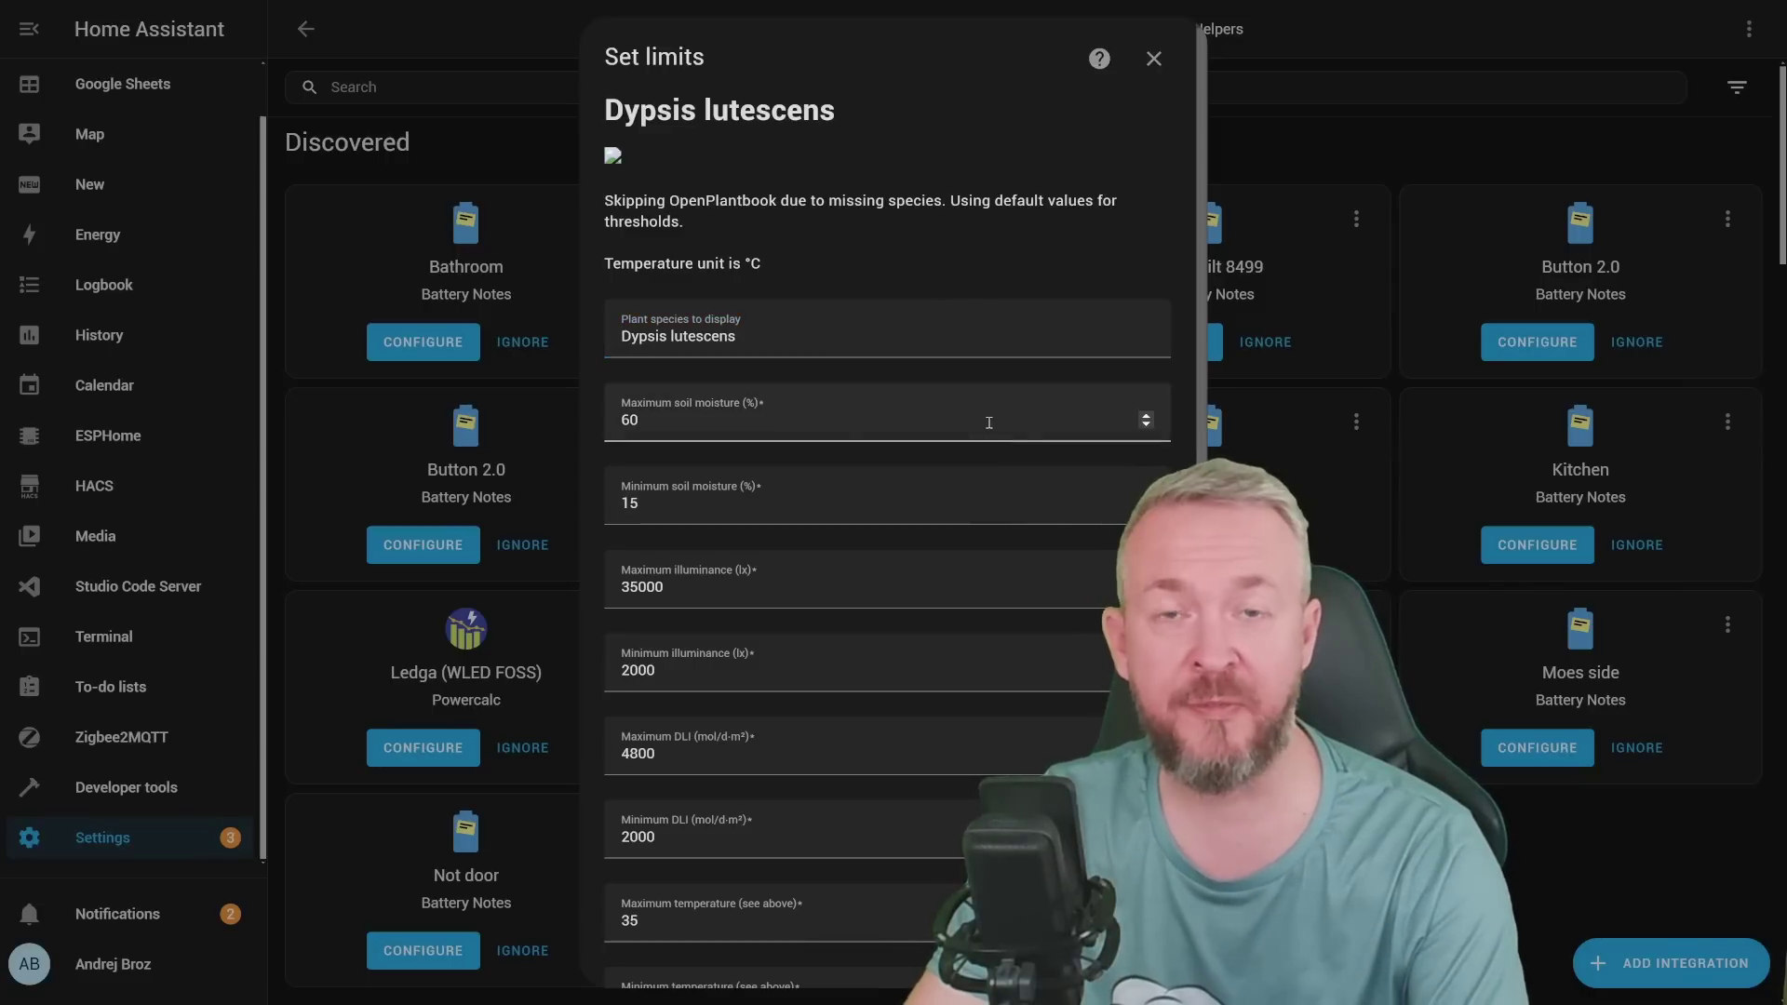
{"action": "scroll", "coordinate": [963, 417], "scroll_direction": "down", "scroll_amount": 5}
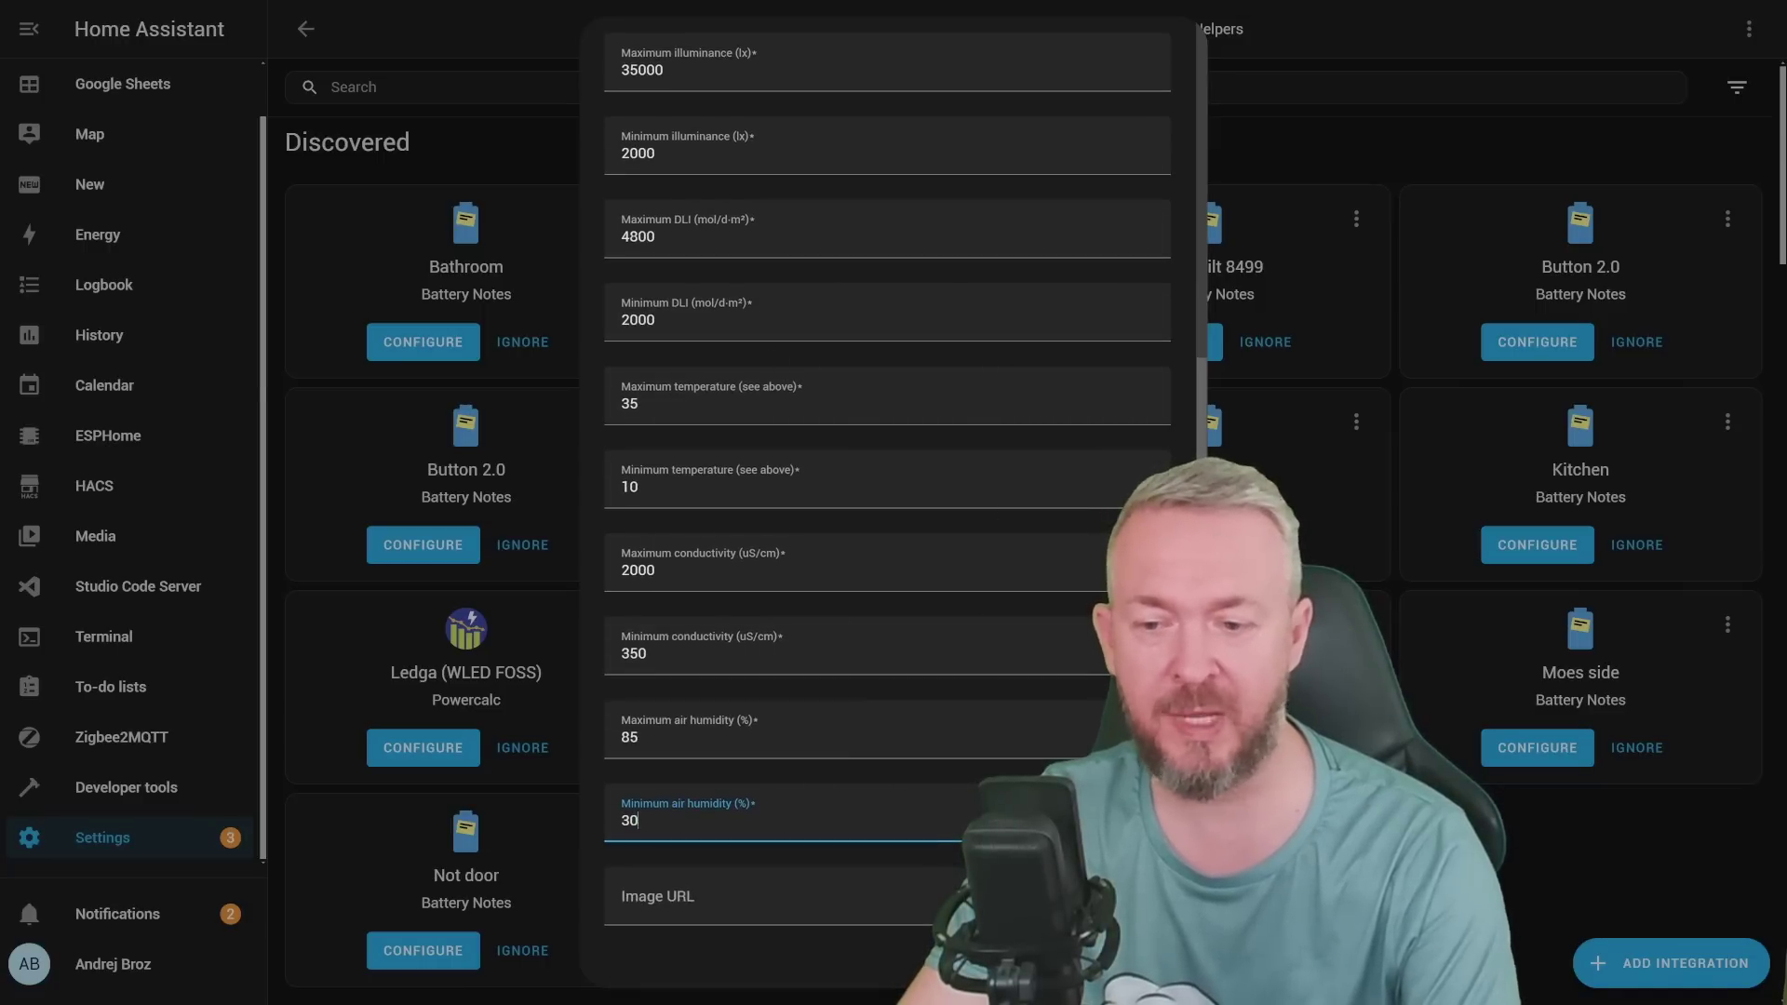
{"action": "key", "text": "Return"}
{"action": "scroll", "coordinate": [837, 772], "scroll_direction": "down", "scroll_amount": 3}
{"action": "left_click", "coordinate": [848, 824]}
Step: Finish the plant setup and look over the Dypsis lutescens device page
{"action": "left_click", "coordinate": [1049, 636]}
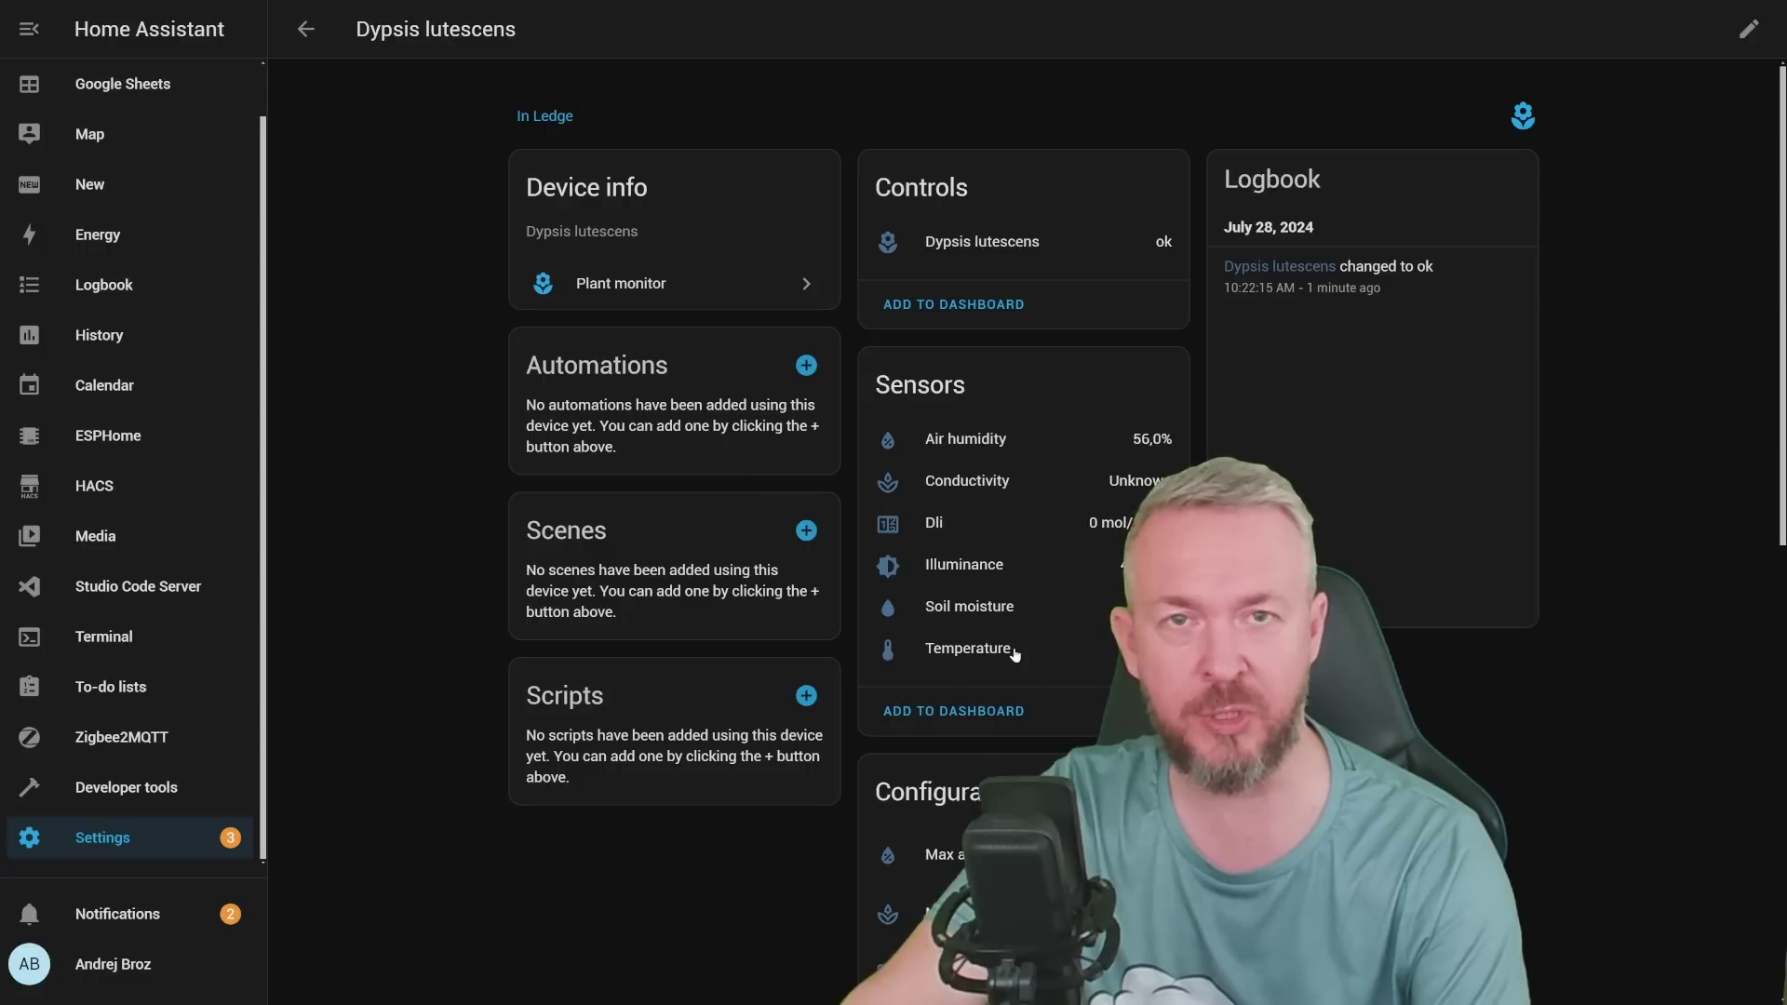
{"action": "scroll", "coordinate": [1024, 629], "scroll_direction": "down", "scroll_amount": 7}
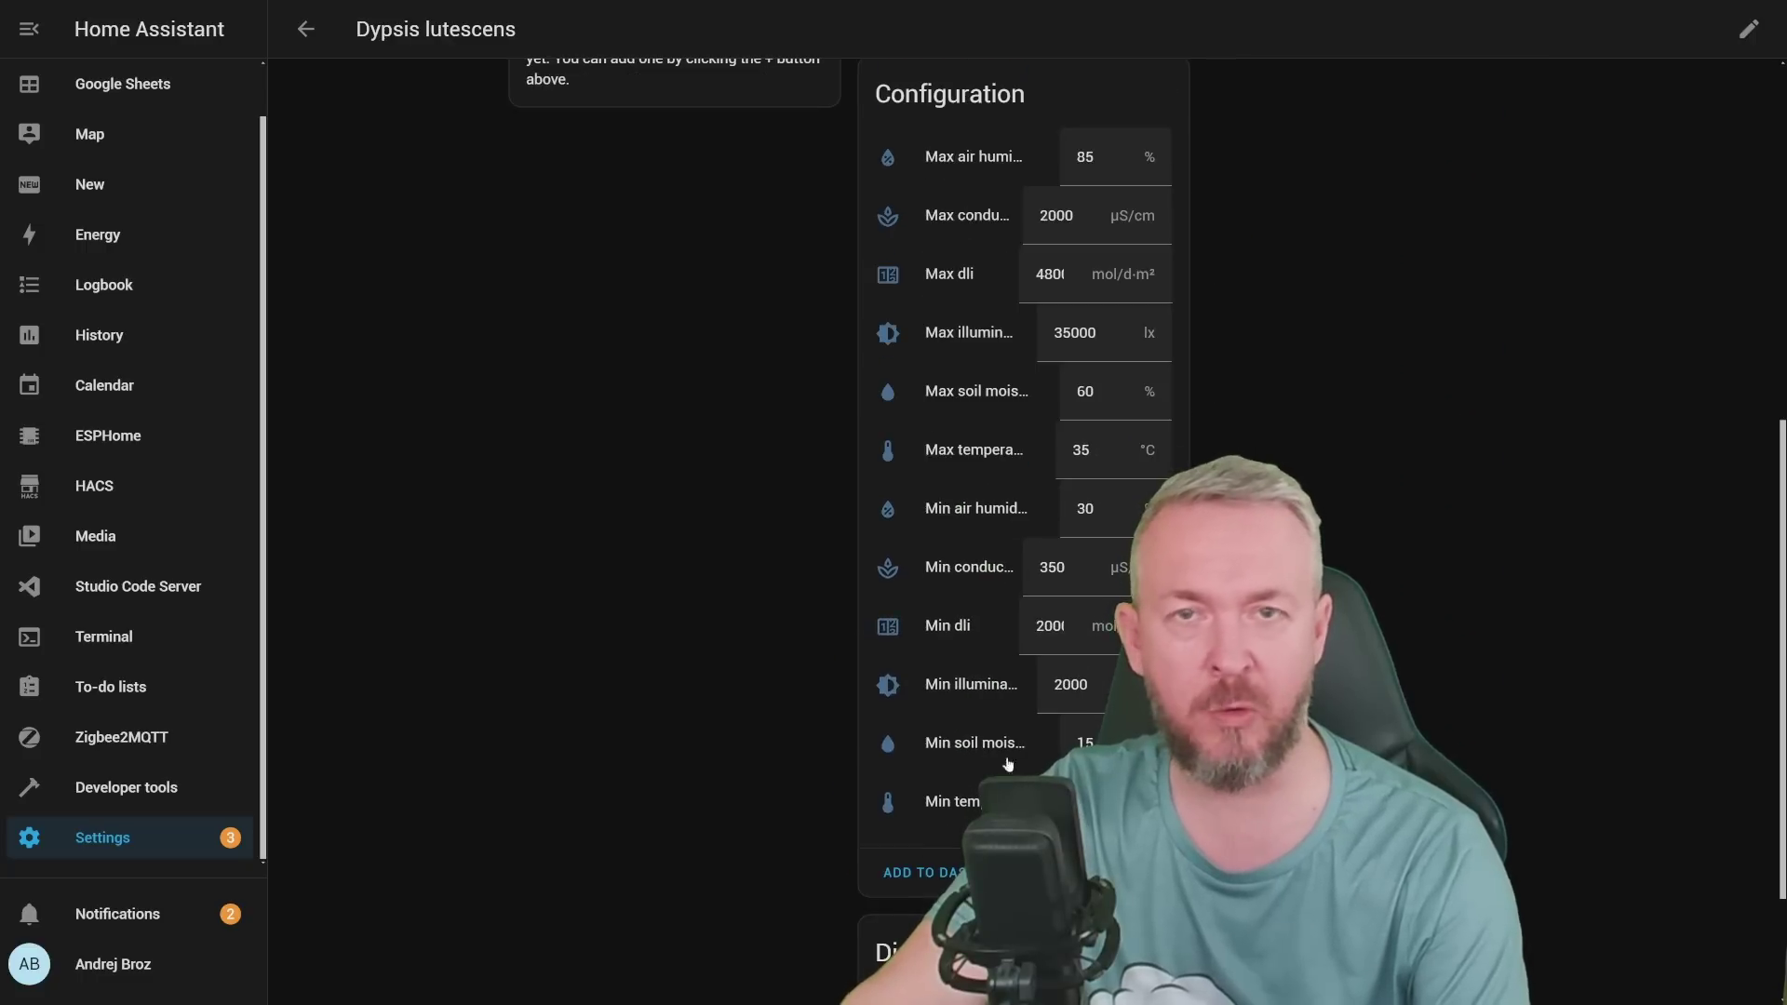
{"action": "scroll", "coordinate": [1104, 571], "scroll_direction": "up", "scroll_amount": 7}
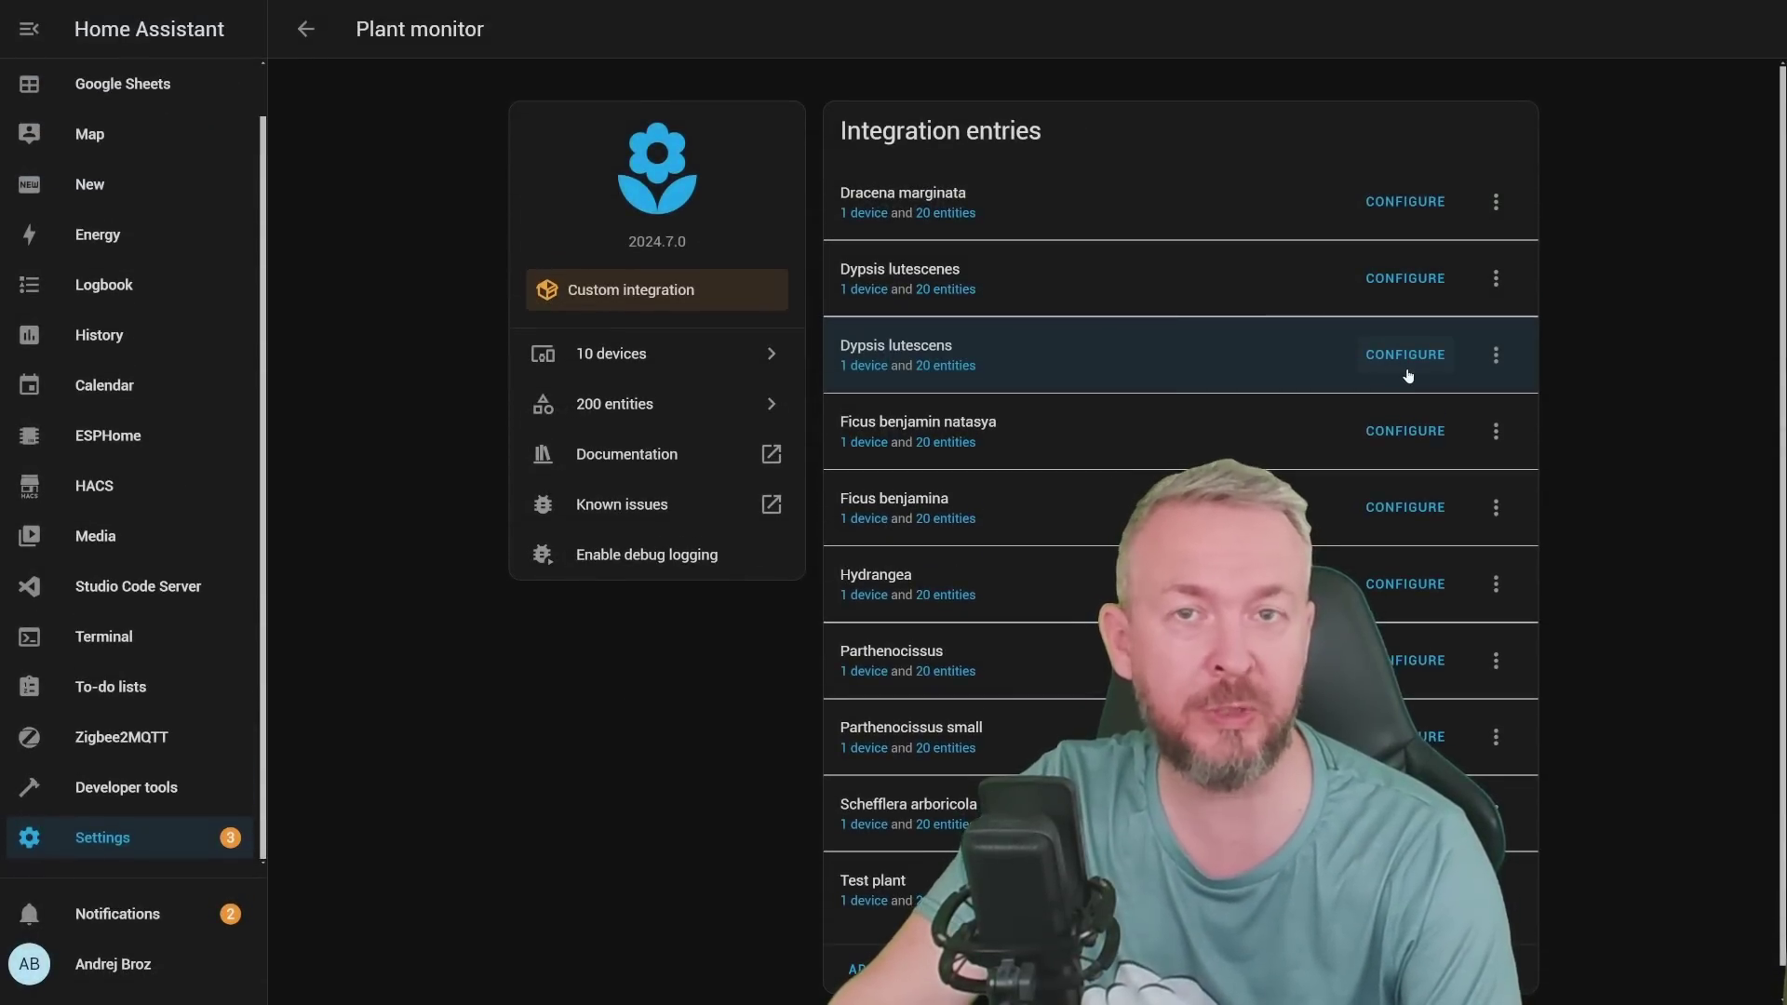
Step: Disable conductivity and air humidity as problem triggers for Dypsis lutescens and save
{"action": "left_click", "coordinate": [1407, 368]}
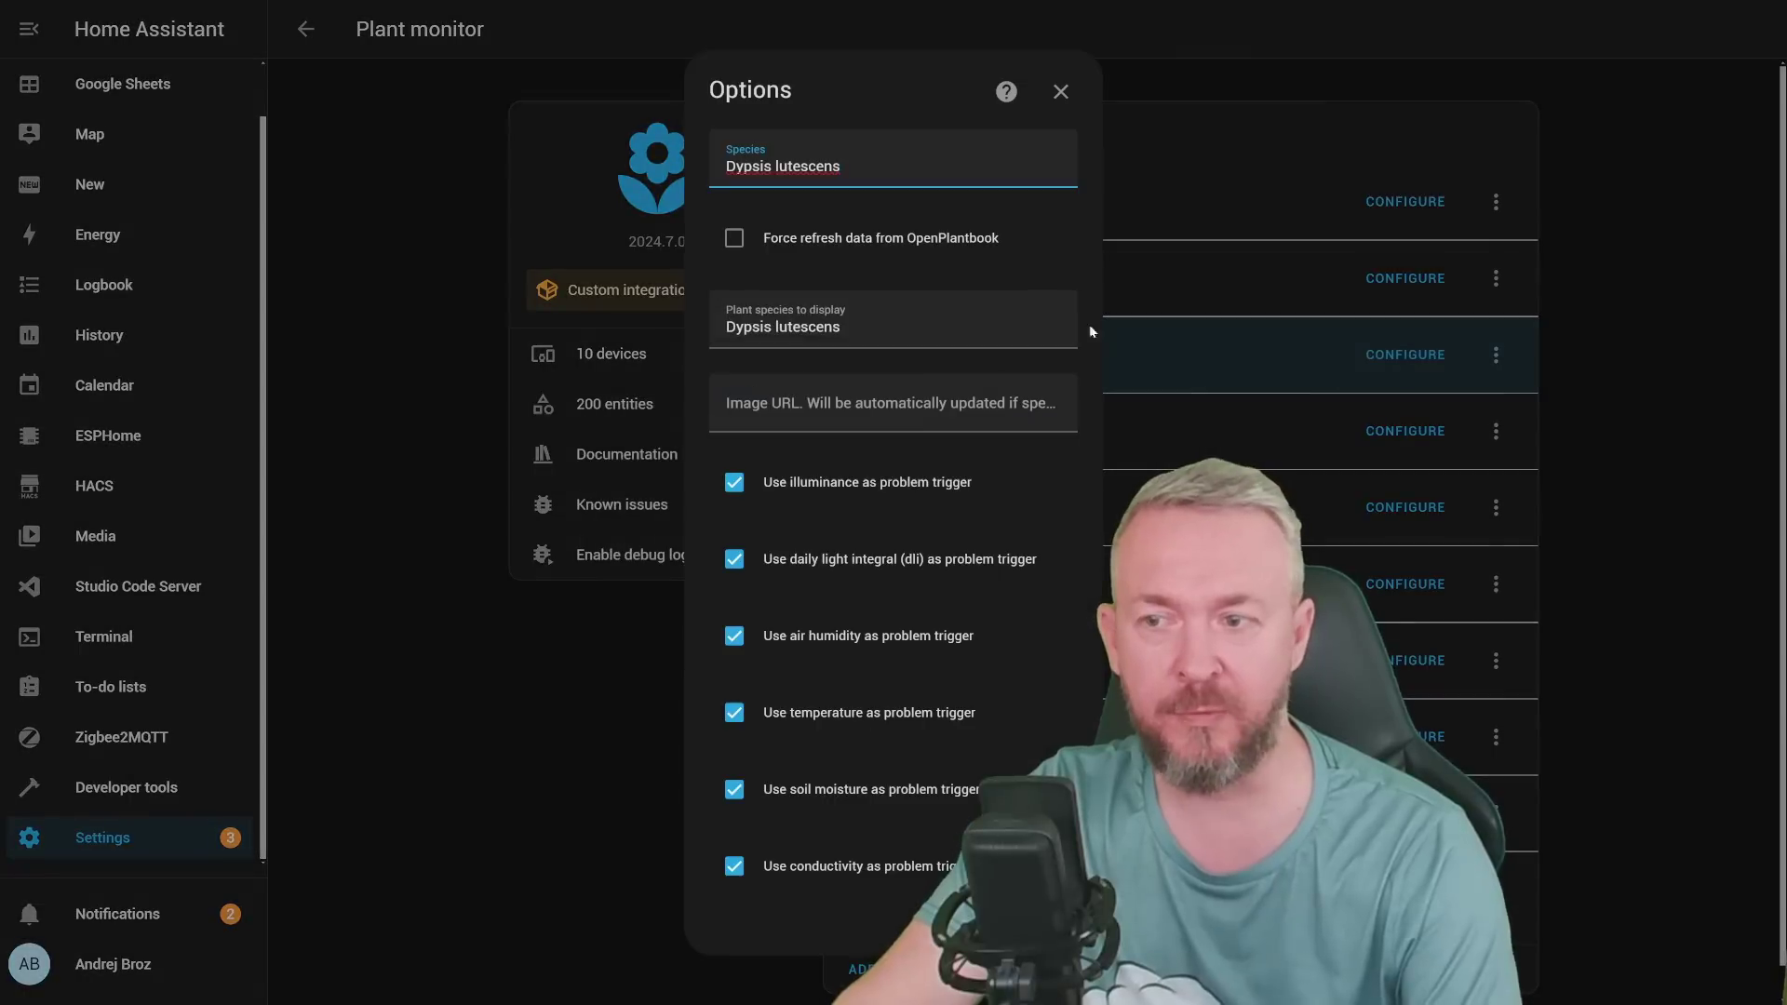
{"action": "left_click", "coordinate": [734, 239]}
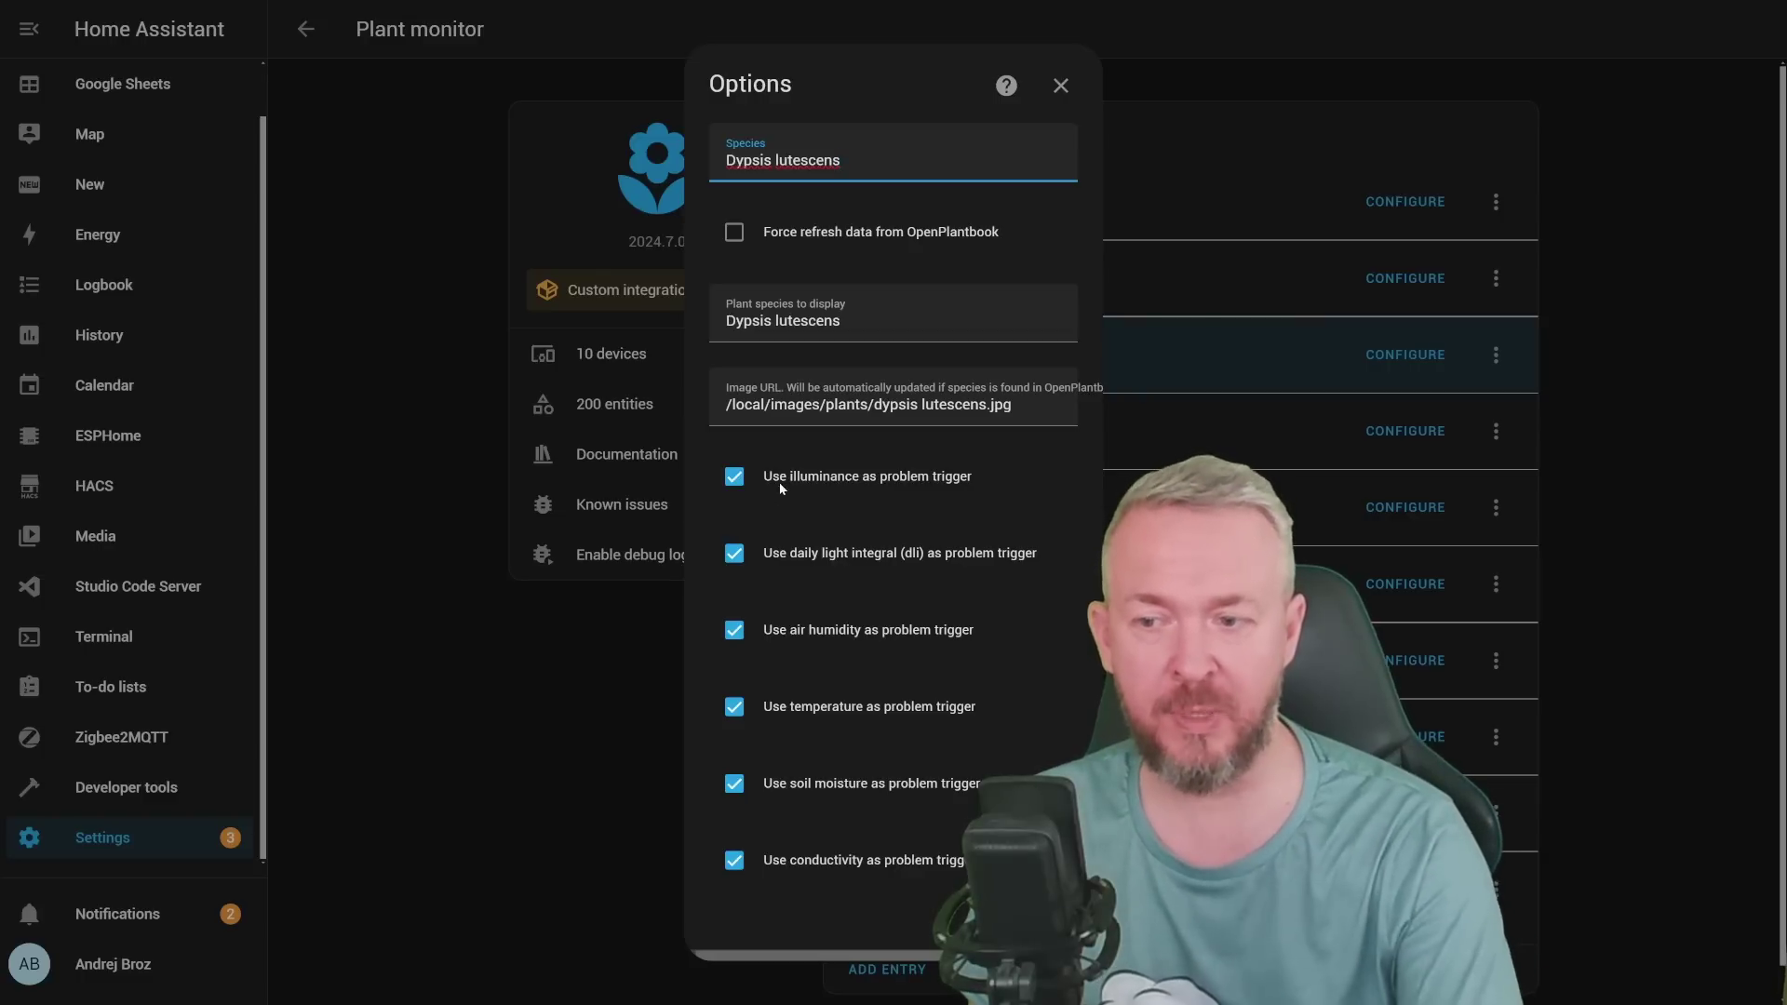
{"action": "left_click", "coordinate": [735, 865]}
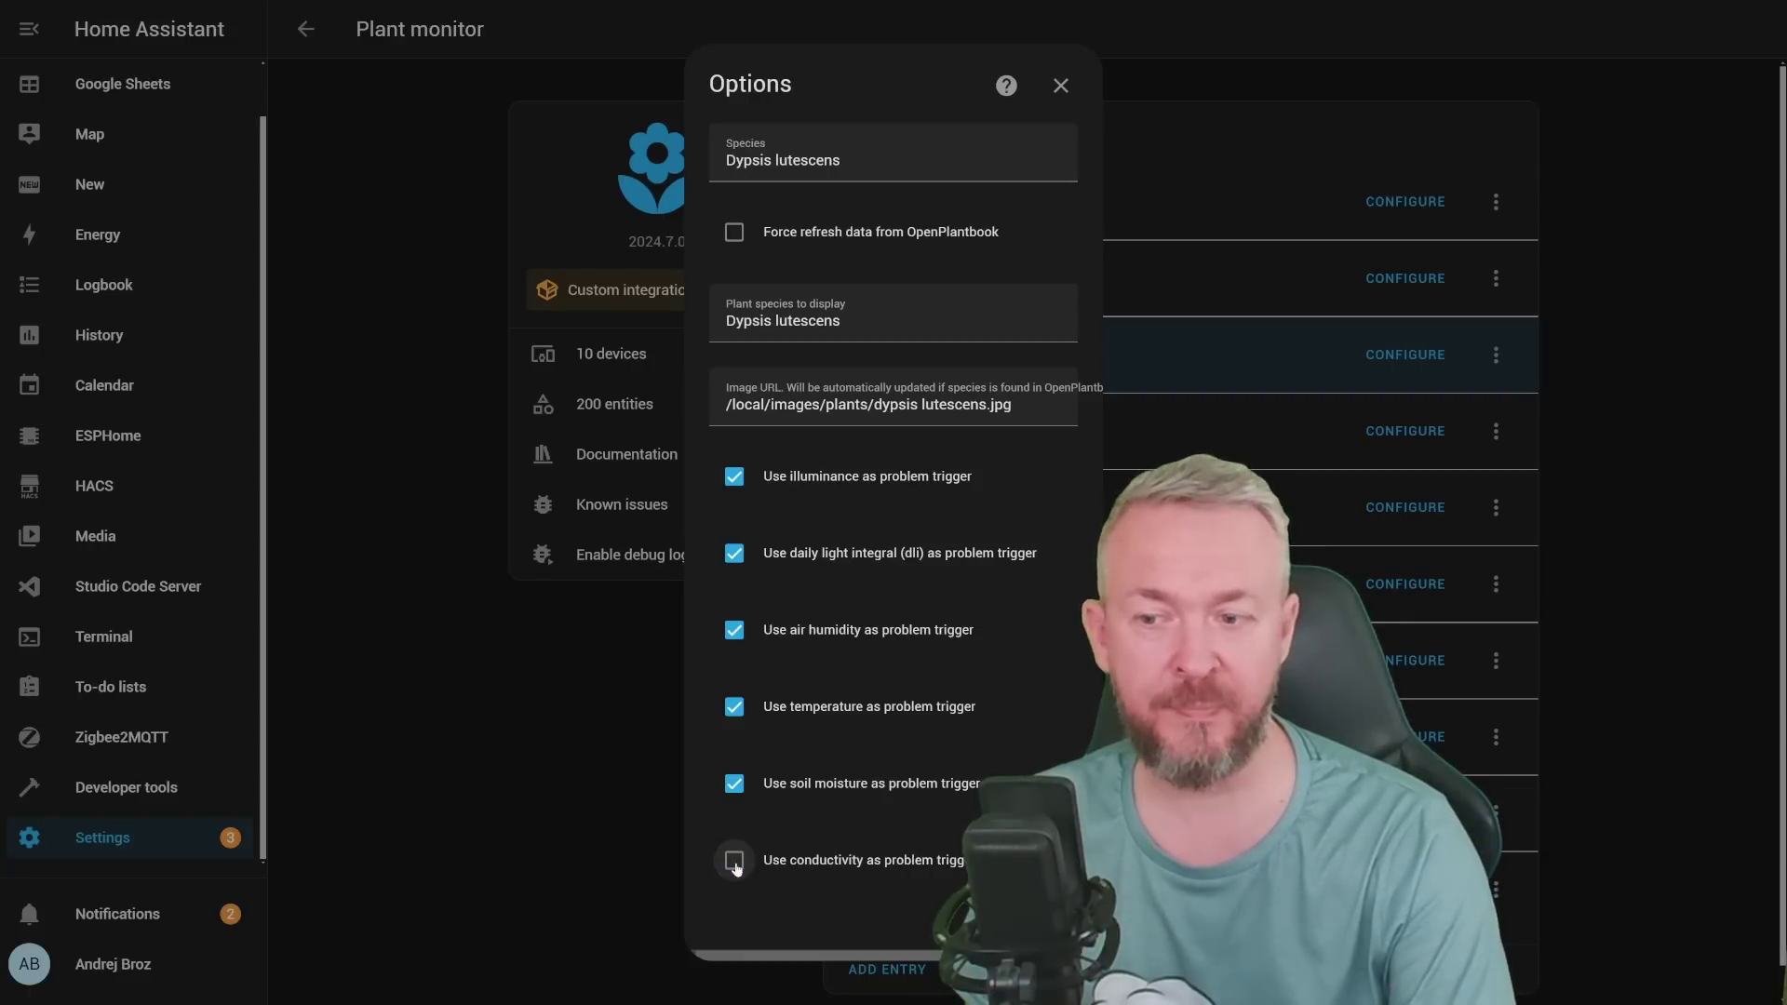
{"action": "left_click", "coordinate": [735, 632]}
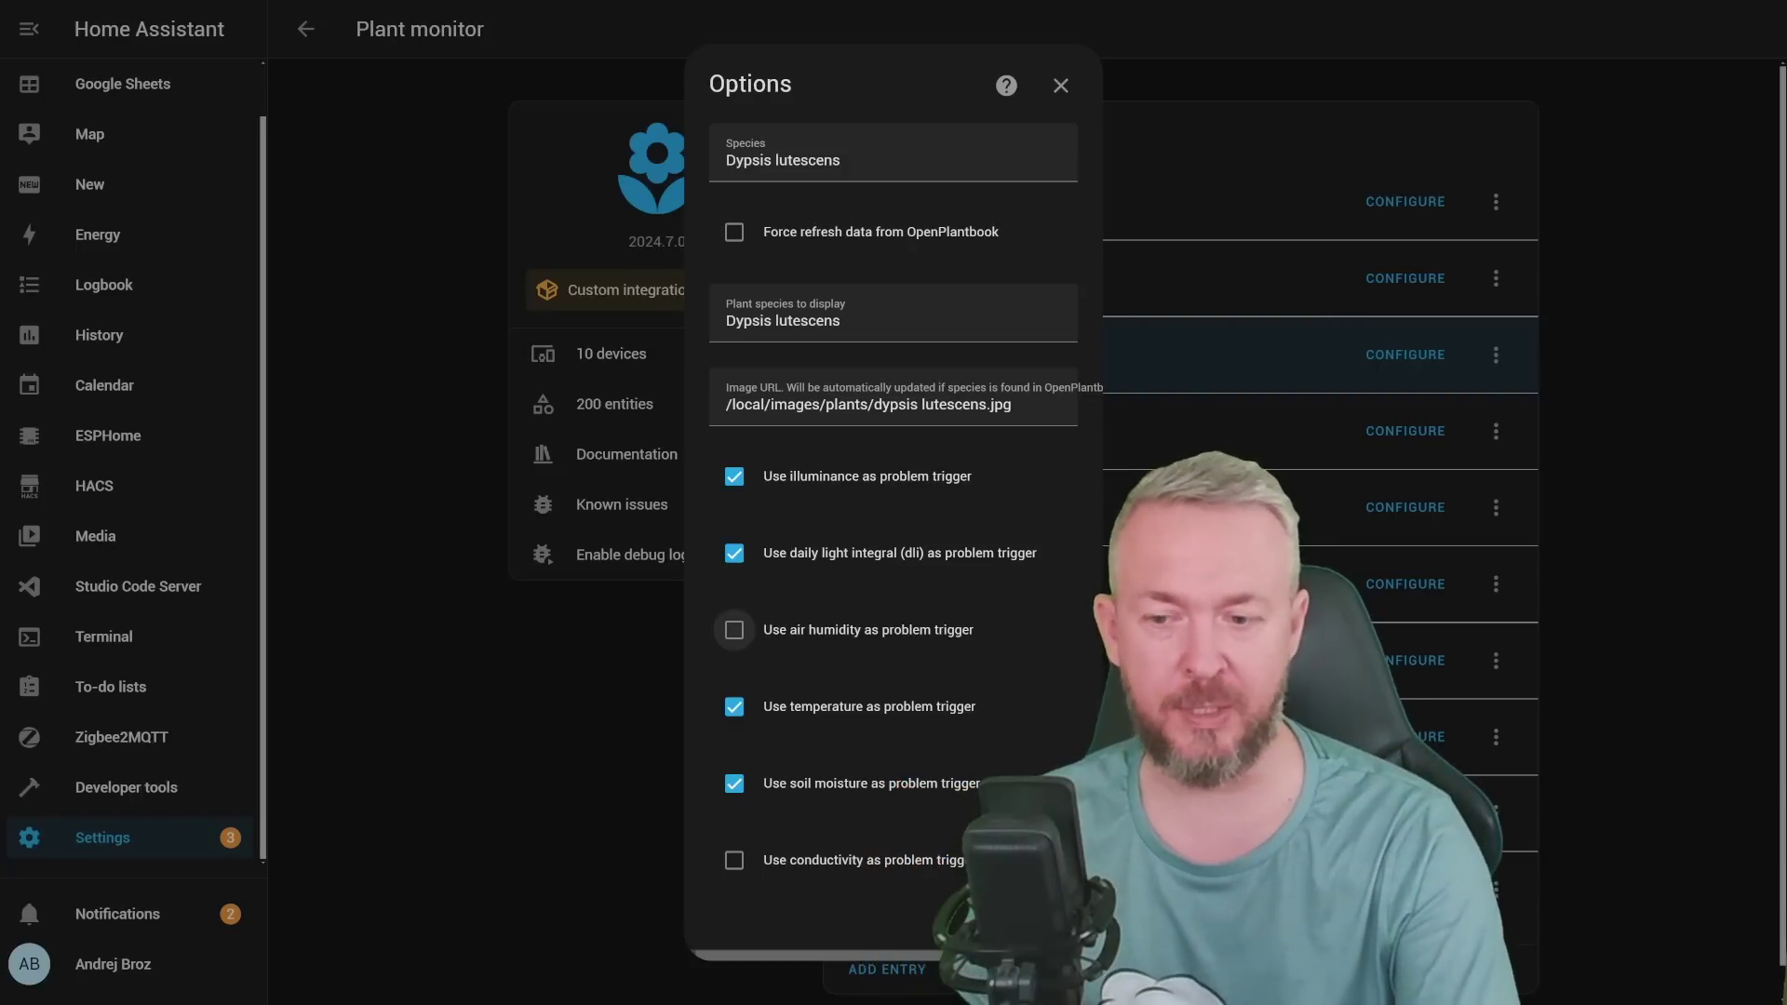
{"action": "left_click", "coordinate": [1049, 553]}
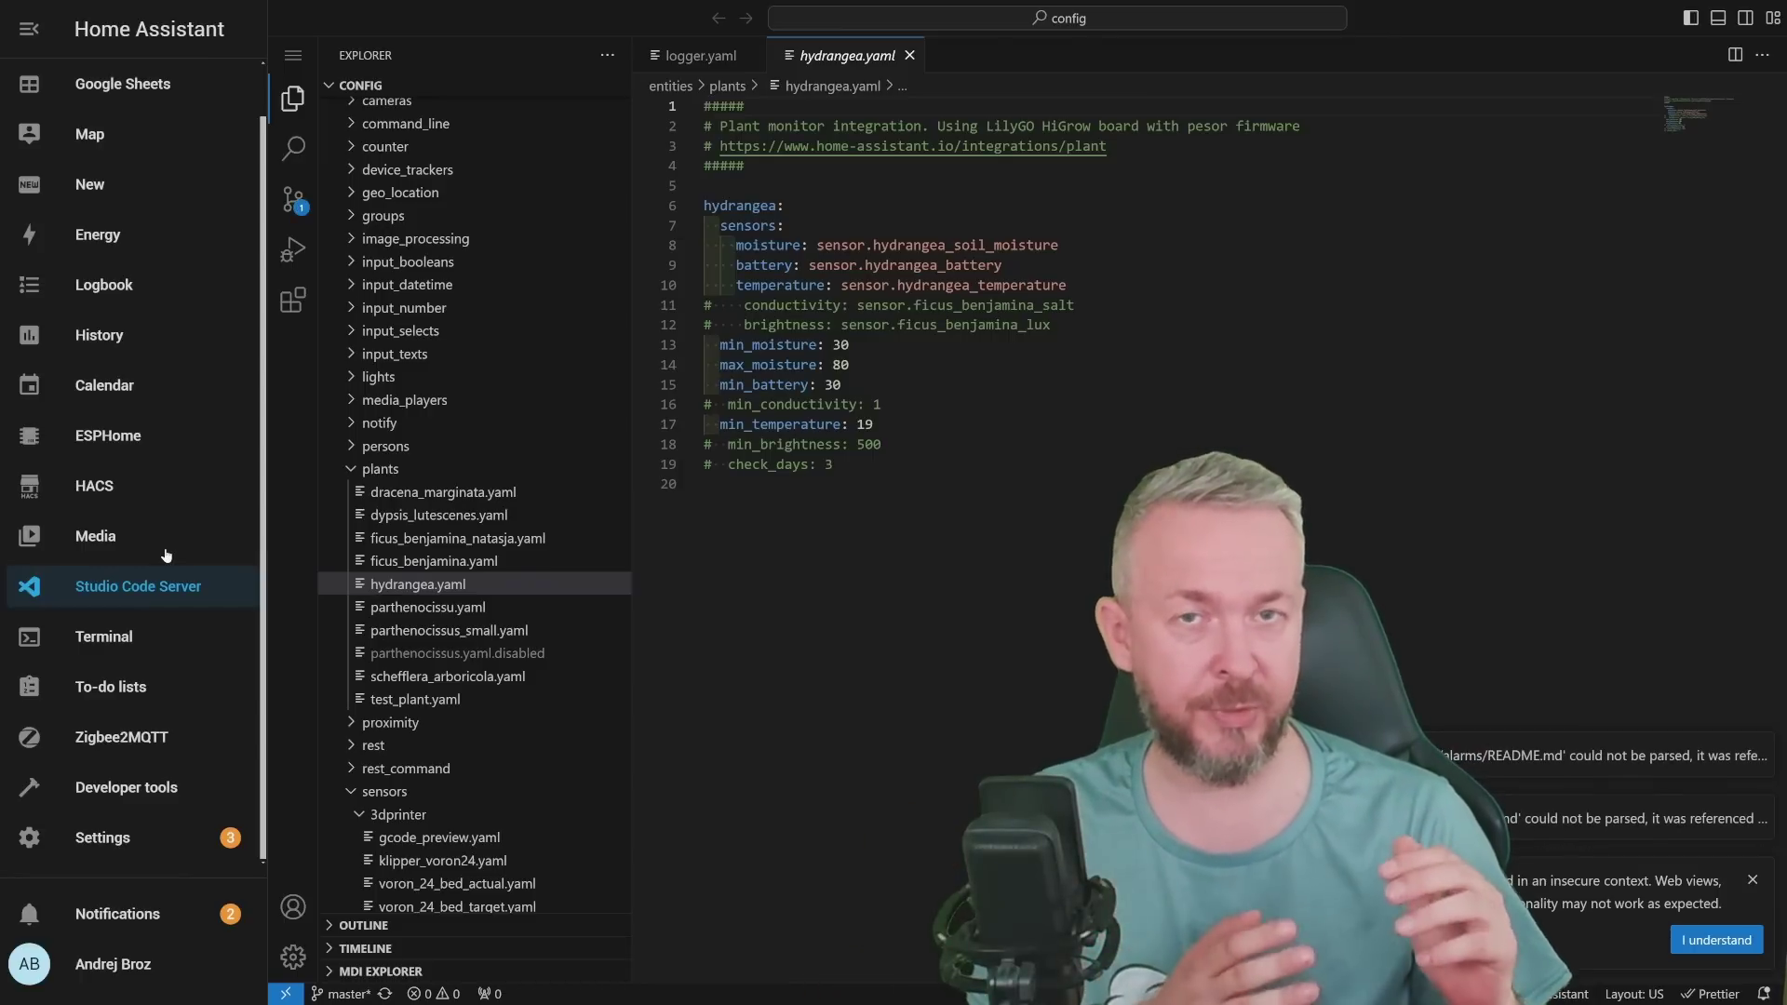
Step: Open dracena_marginata.yaml from the plants folder in the Explorer
{"action": "left_click", "coordinate": [482, 501]}
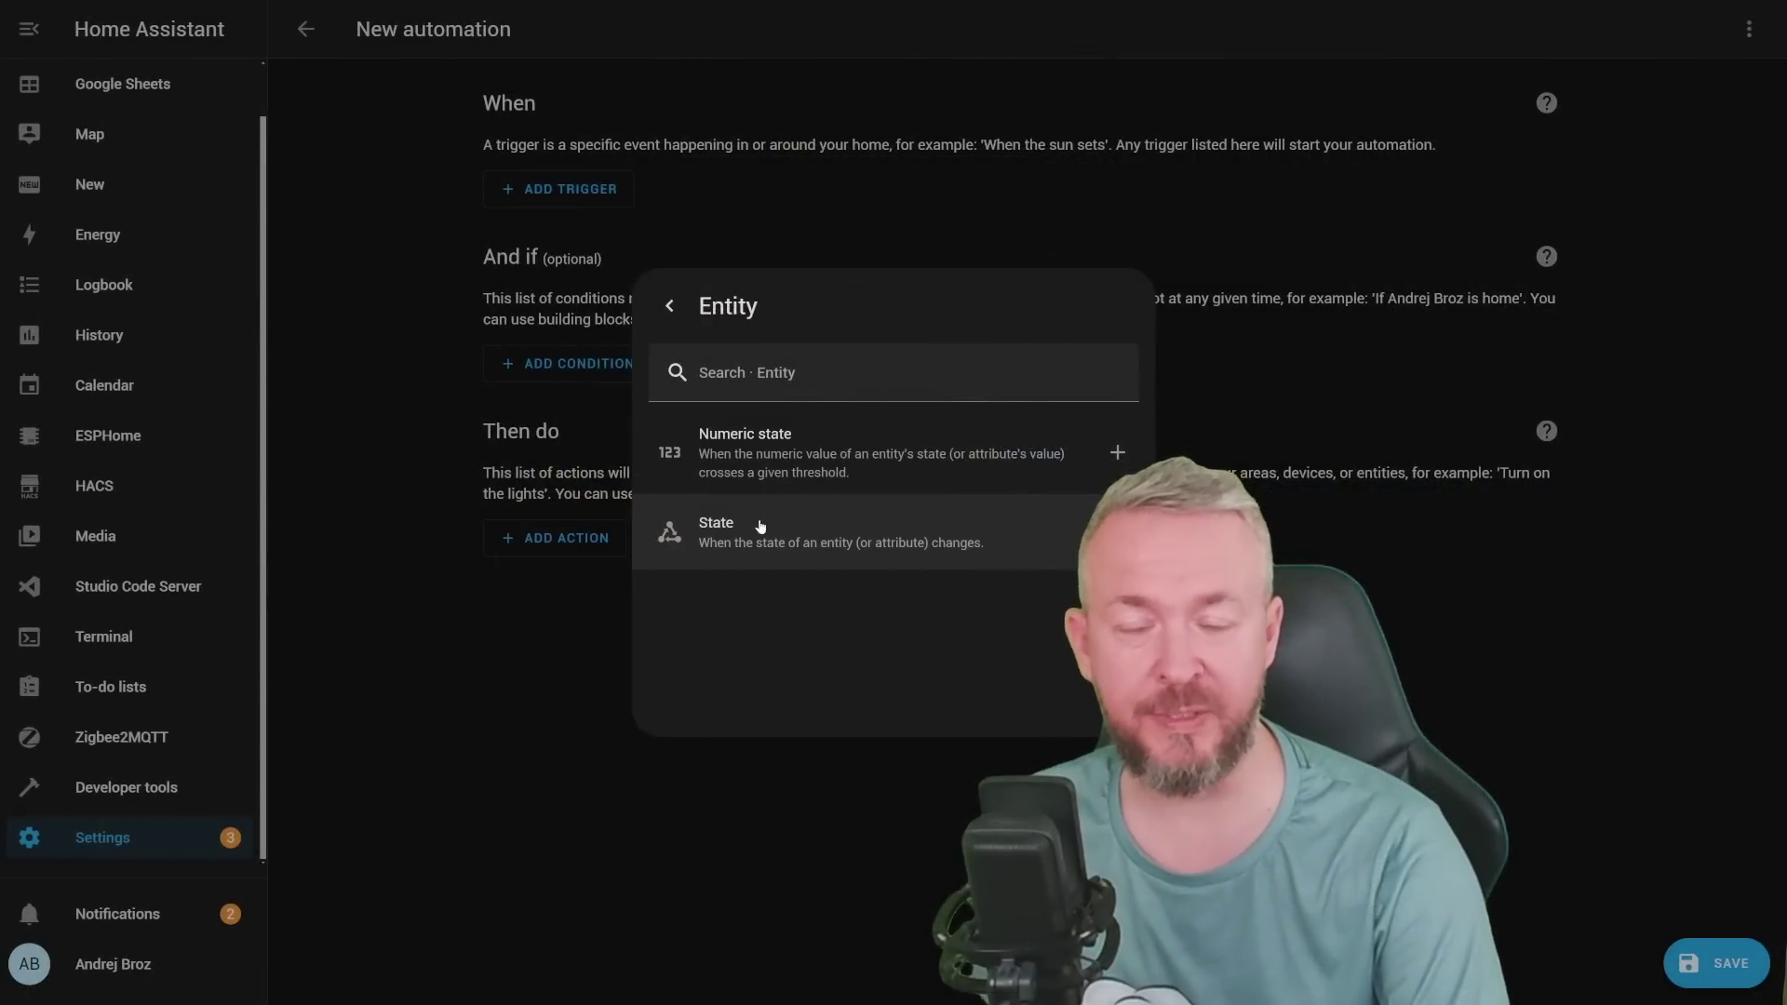
Step: Add a State trigger watching the Dypsis lutescenes plant entity
{"action": "left_click", "coordinate": [760, 526]}
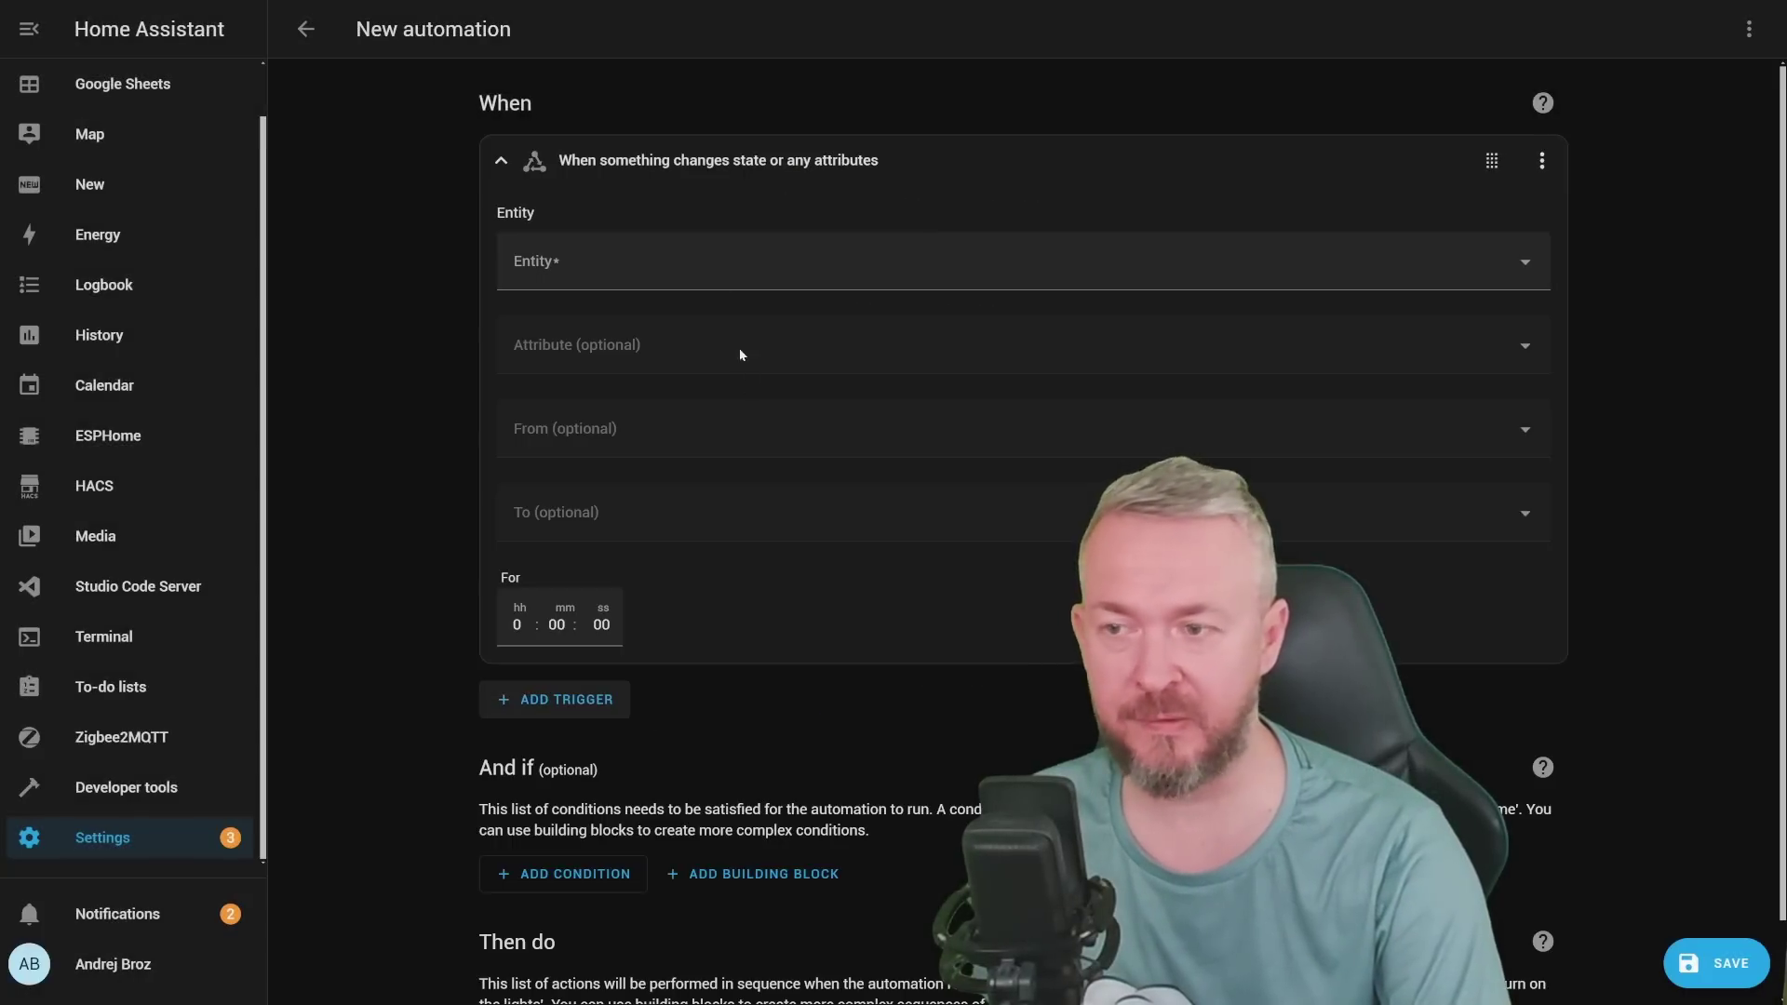
{"action": "left_click", "coordinate": [704, 255]}
{"action": "type", "text": "dy"}
{"action": "left_click", "coordinate": [708, 337]}
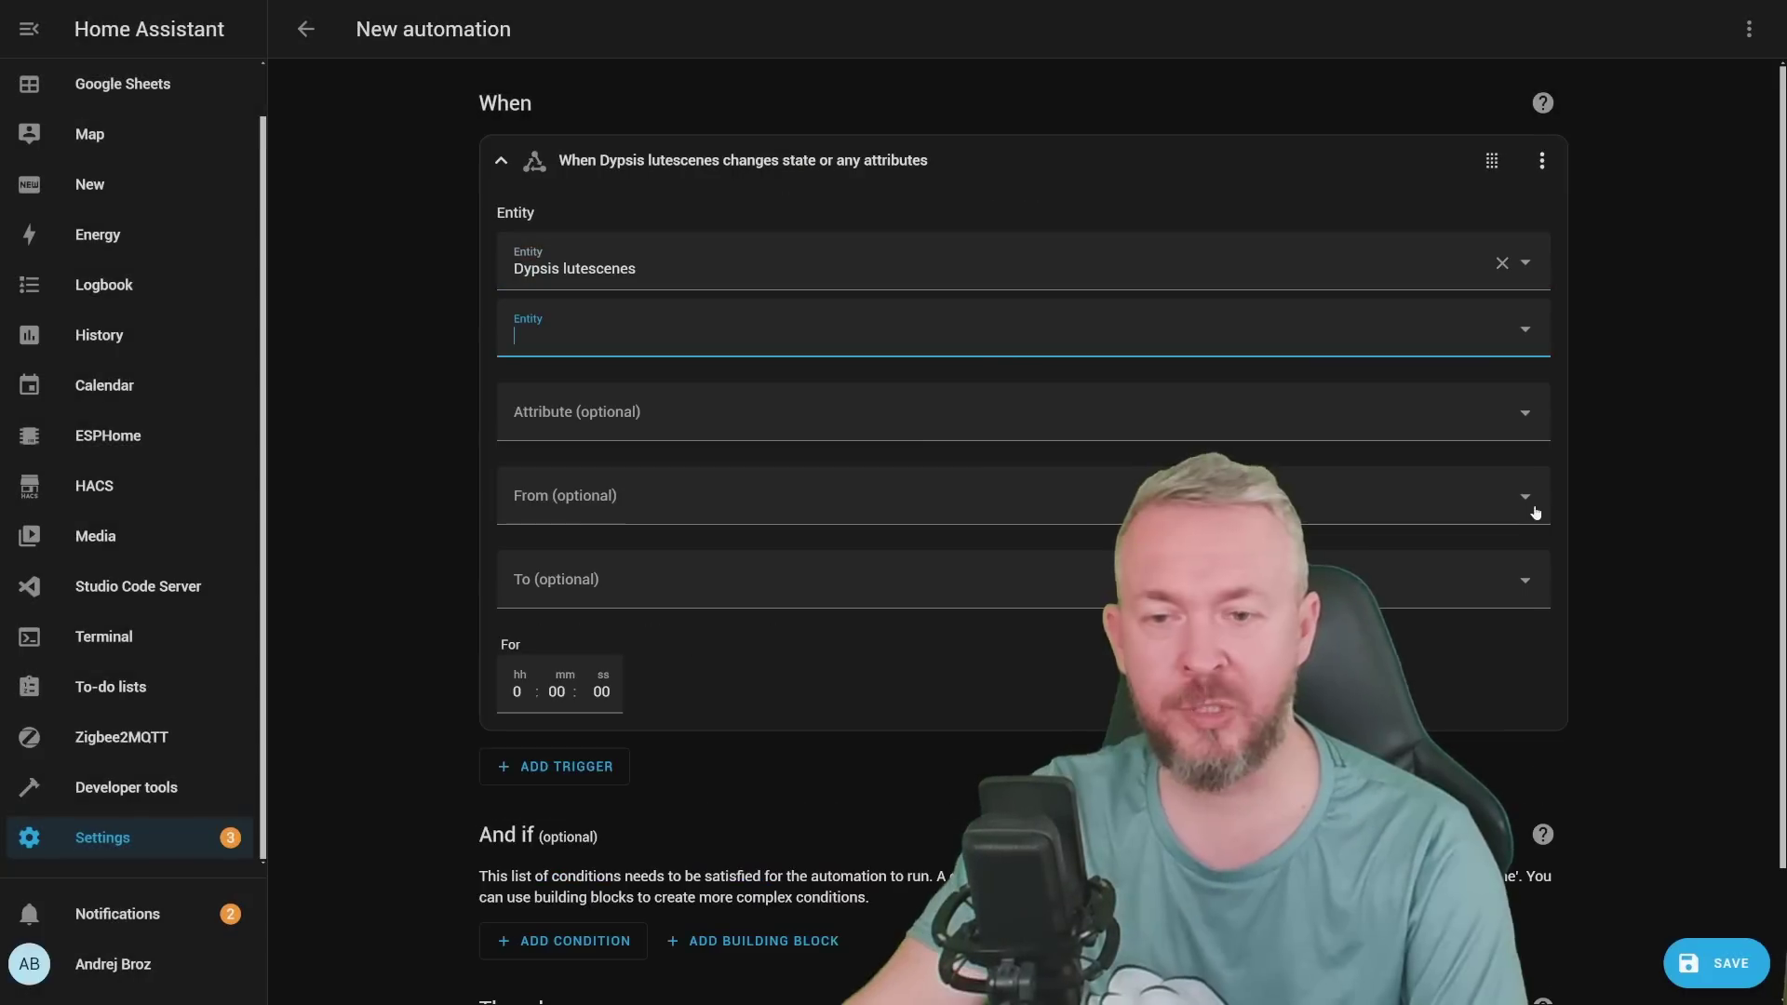
Step: Make the trigger fire on a change from ok to problem lasting 0:15:00
{"action": "left_click", "coordinate": [1415, 503]}
{"action": "left_click", "coordinate": [795, 618]}
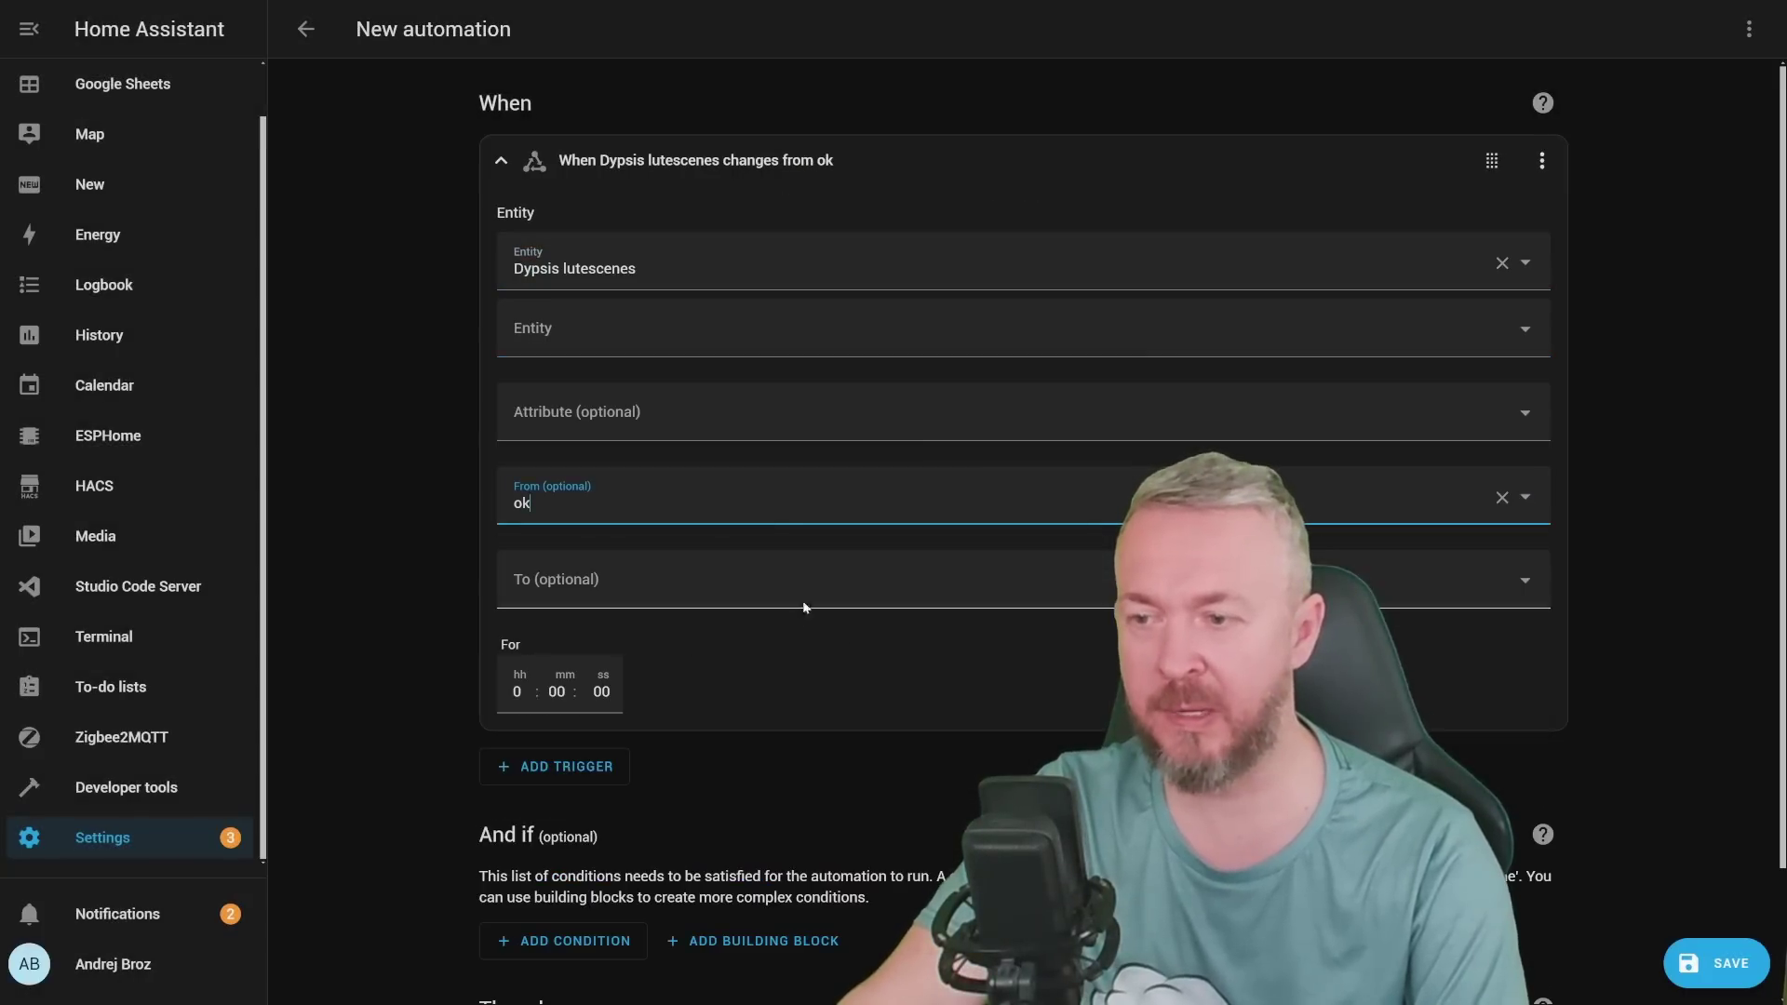
{"action": "left_click", "coordinate": [825, 587]}
{"action": "left_click", "coordinate": [772, 742]}
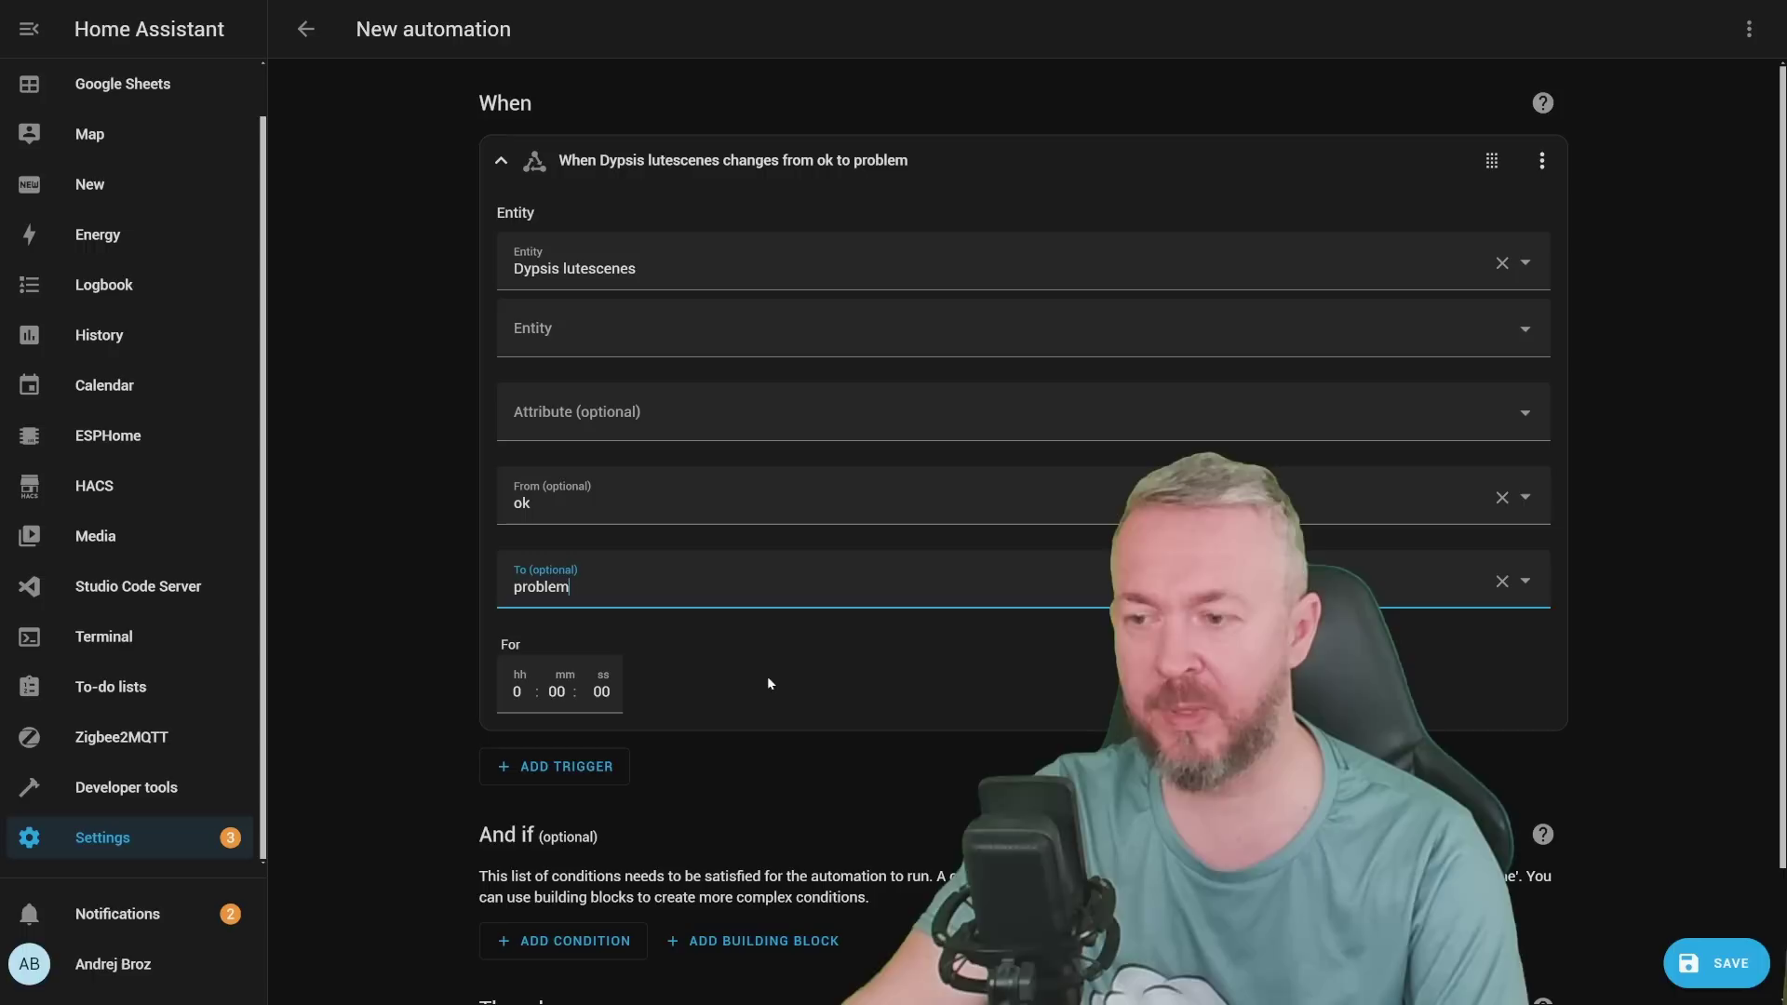
{"action": "left_click", "coordinate": [559, 692]}
{"action": "type", "text": "15"}
{"action": "key", "text": "Tab"}
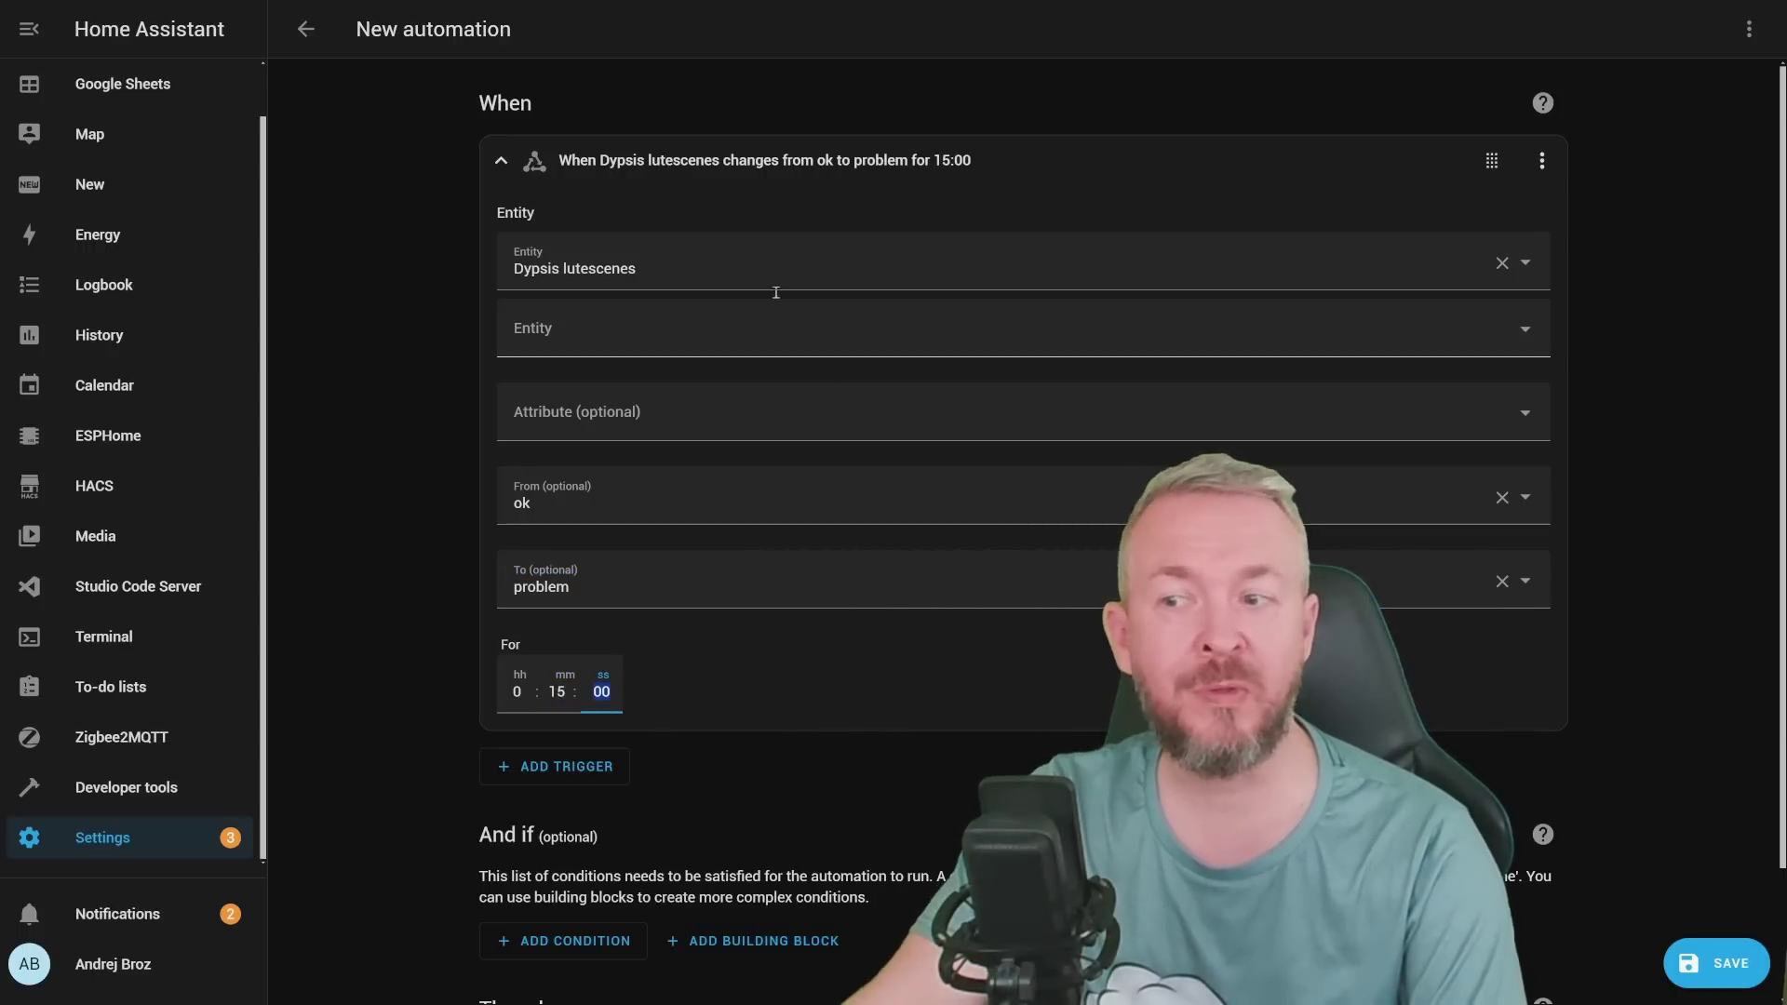
{"action": "scroll", "coordinate": [740, 577], "scroll_direction": "down", "scroll_amount": 1}
{"action": "scroll", "coordinate": [740, 577], "scroll_direction": "down", "scroll_amount": 2}
{"action": "left_click", "coordinate": [552, 964]}
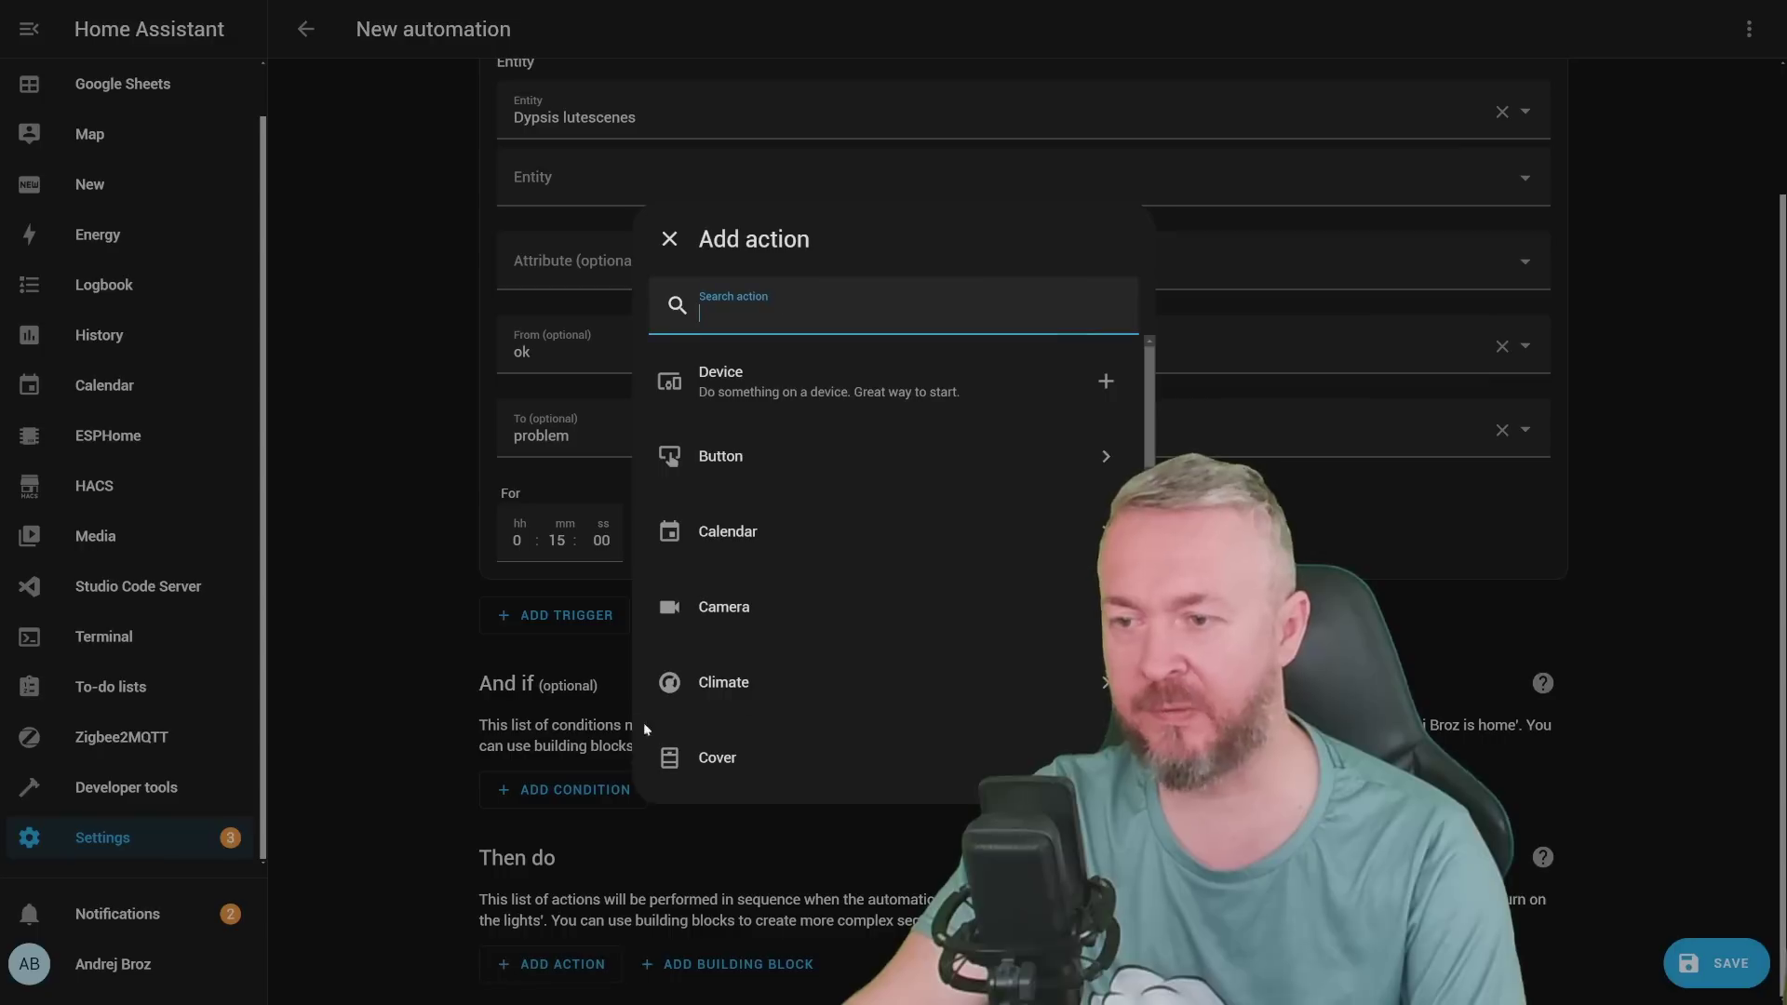
Step: Add a 'Send a persistent notification' action to the Plant Dypsis automation and begin its message
{"action": "scroll", "coordinate": [766, 630], "scroll_direction": "down", "scroll_amount": 5}
{"action": "left_click", "coordinate": [897, 392]}
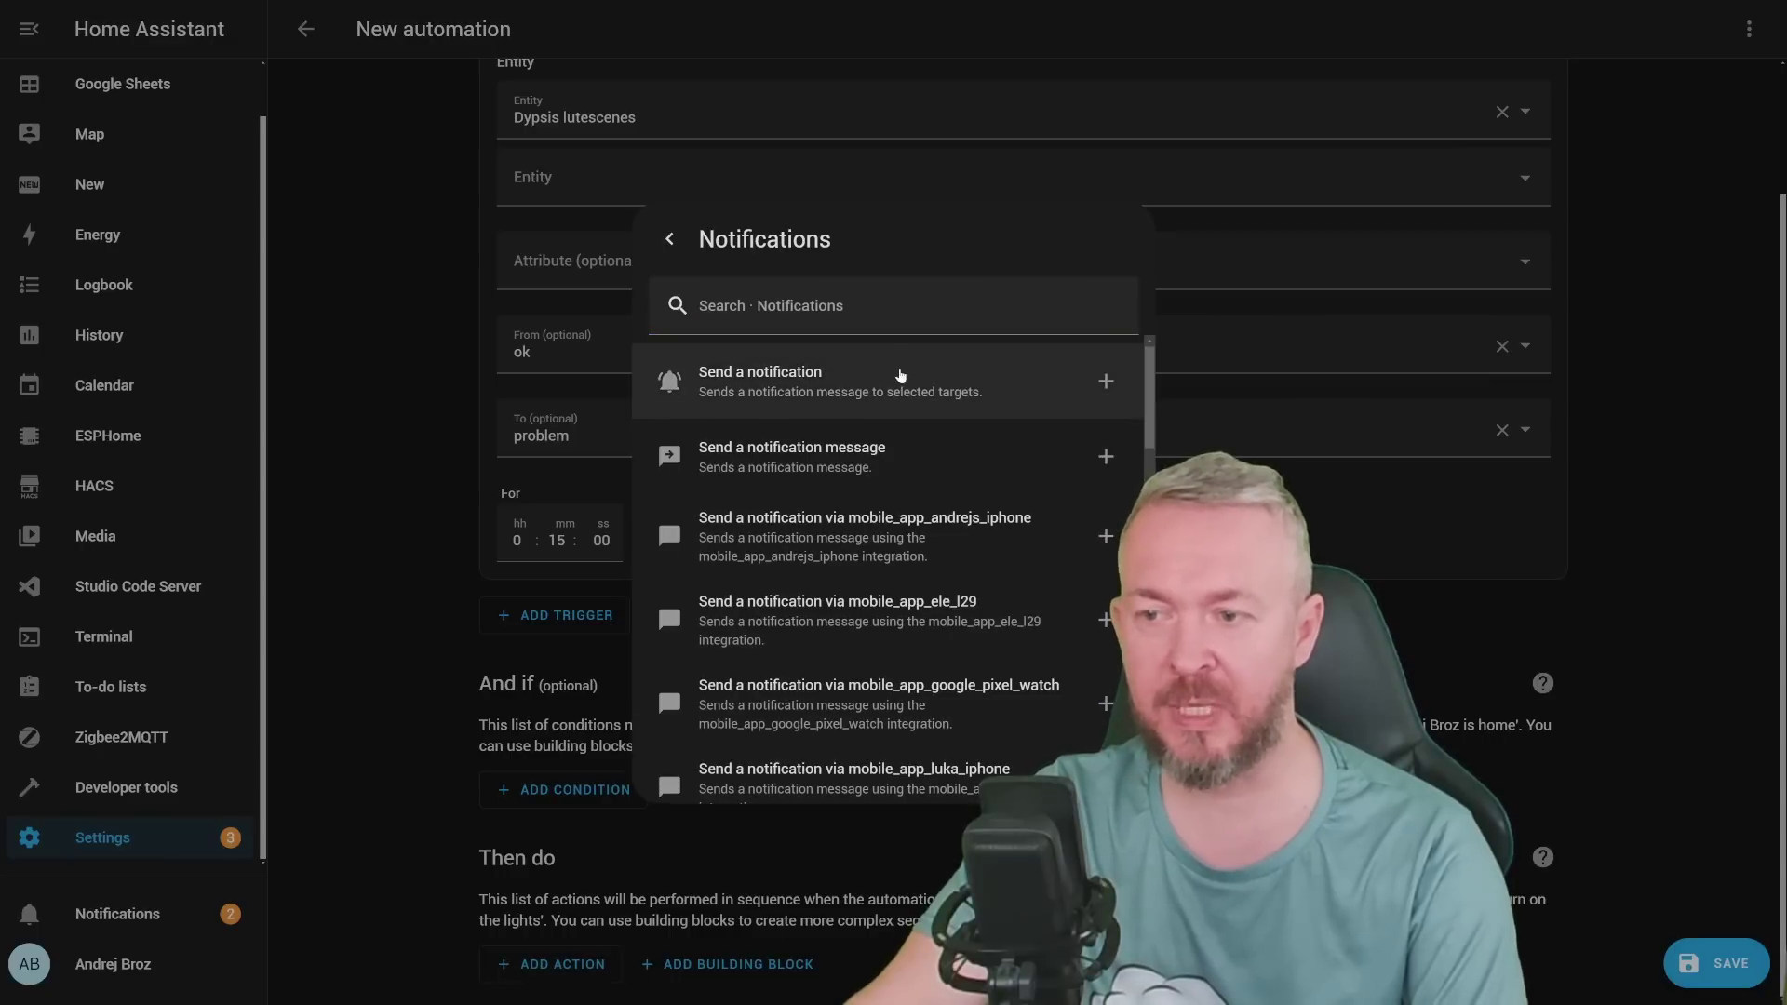
{"action": "scroll", "coordinate": [874, 456], "scroll_direction": "down", "scroll_amount": 10}
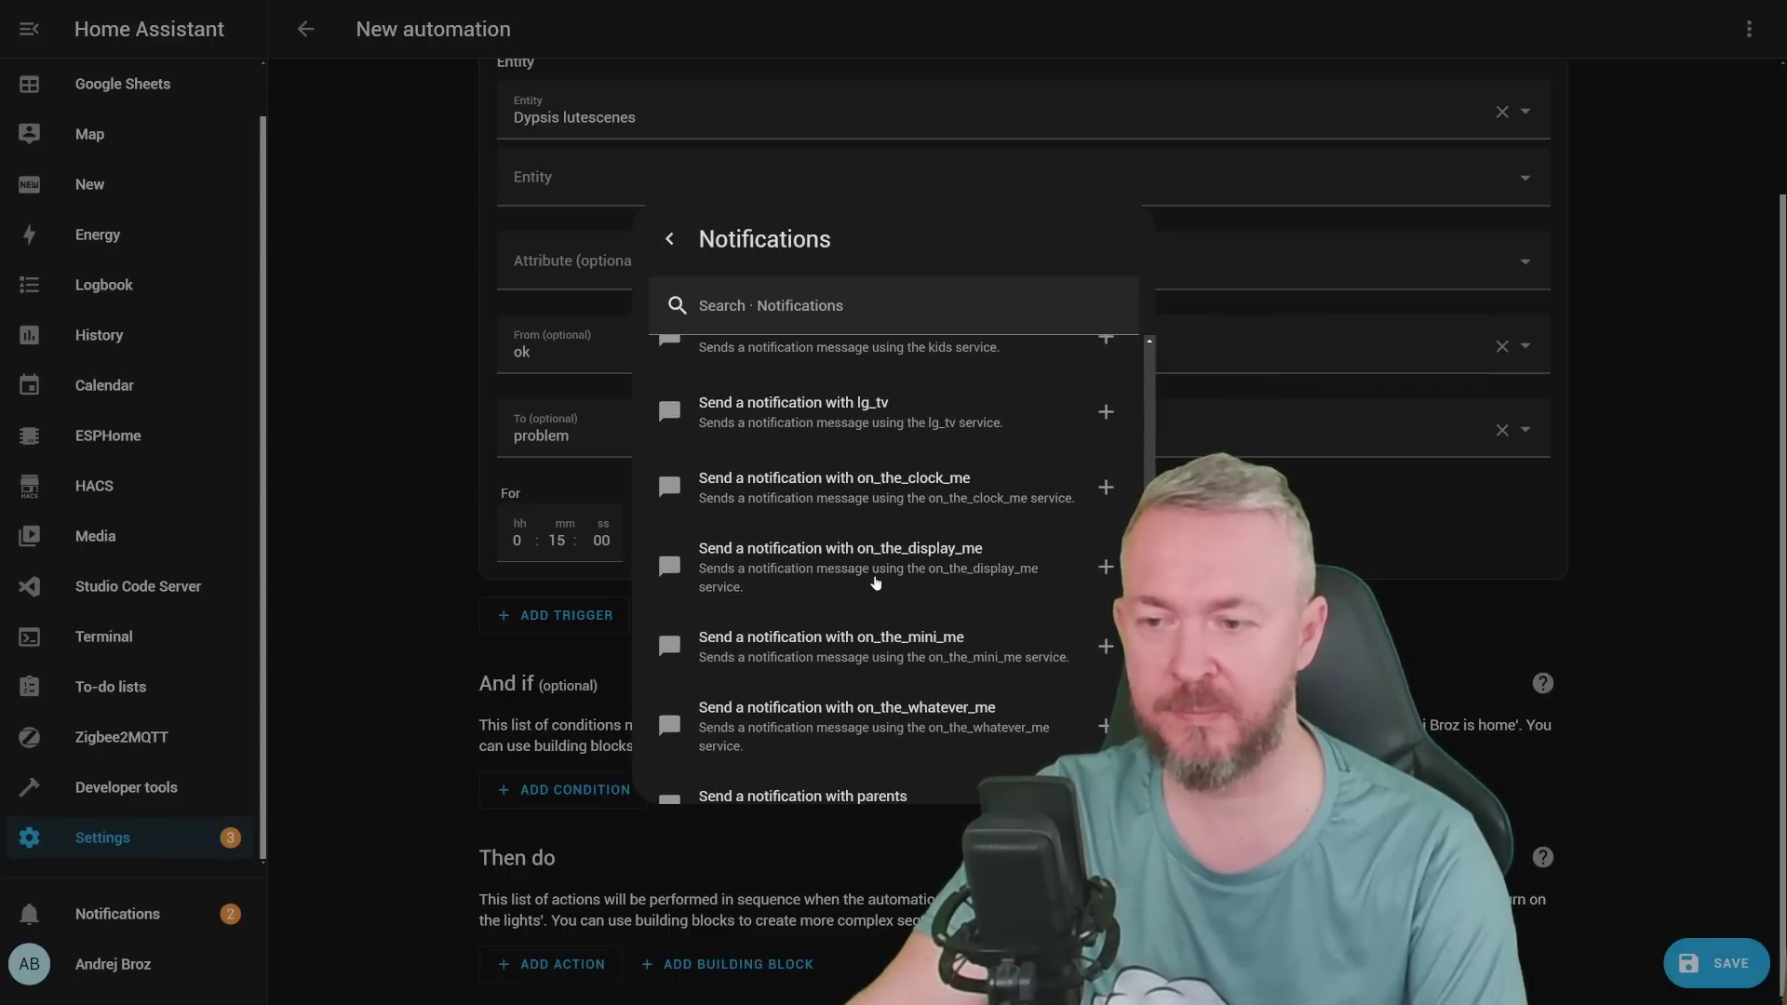
{"action": "scroll", "coordinate": [875, 582], "scroll_direction": "down", "scroll_amount": 3}
{"action": "left_click", "coordinate": [875, 583]}
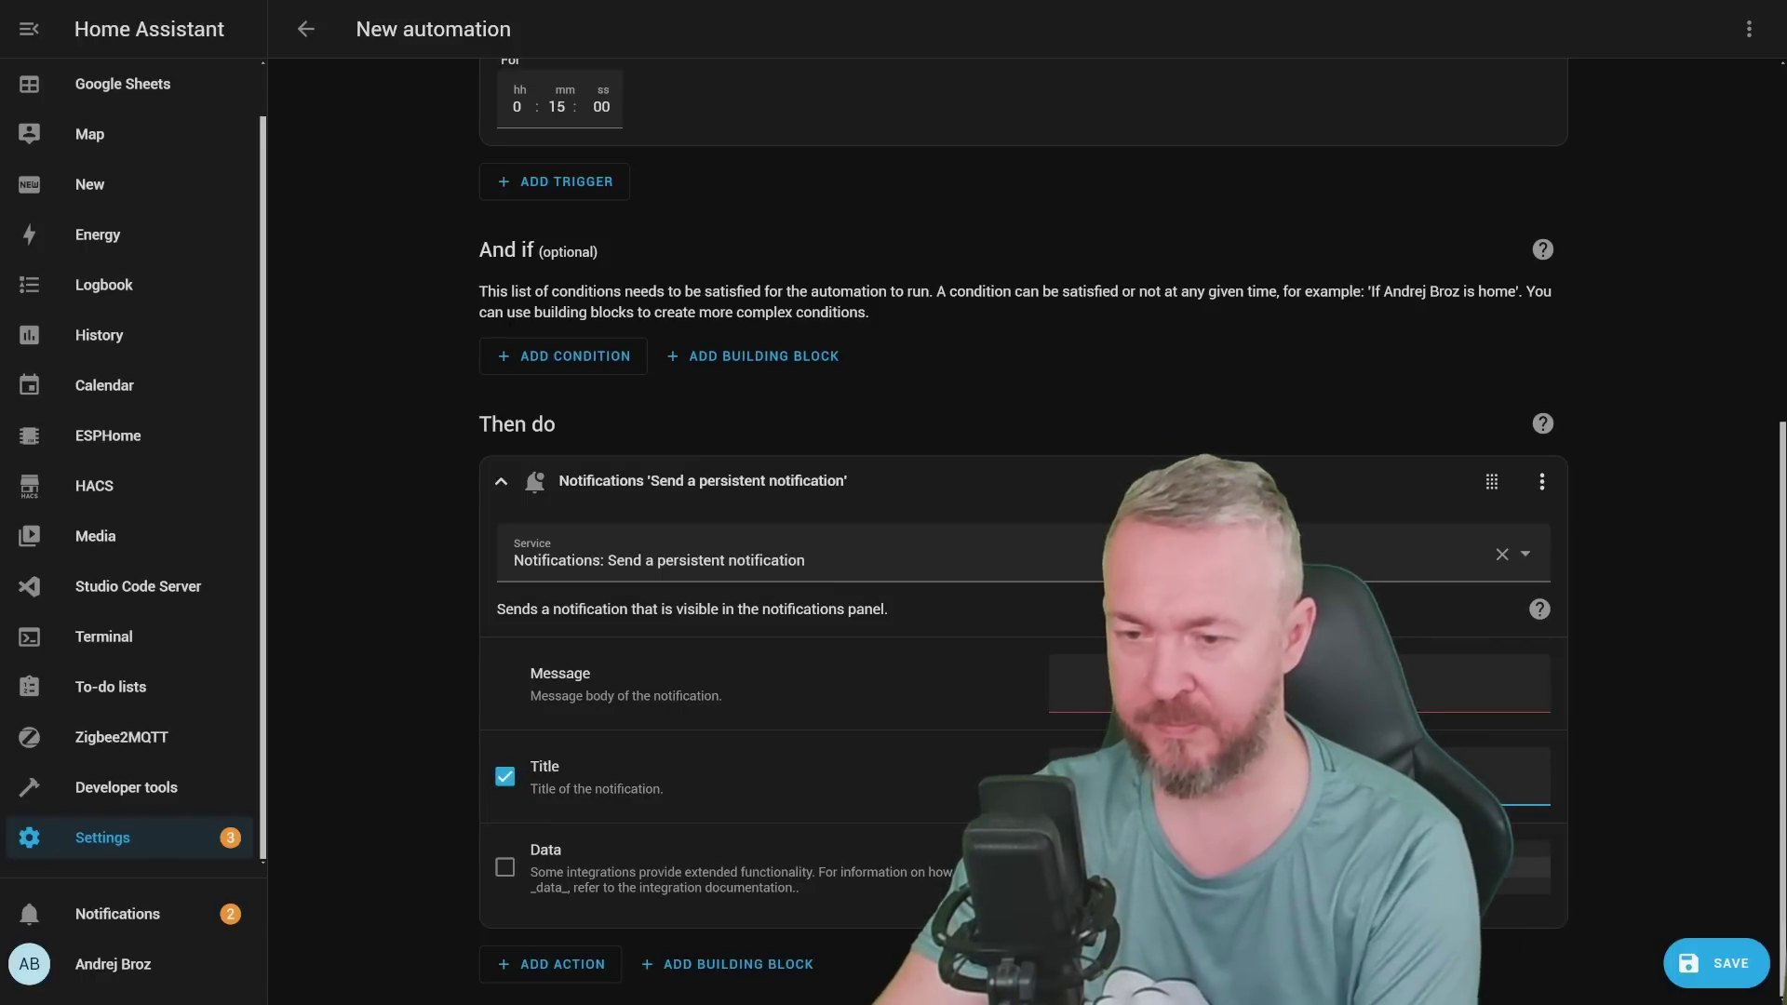
{"action": "left_click", "coordinate": [1068, 705]}
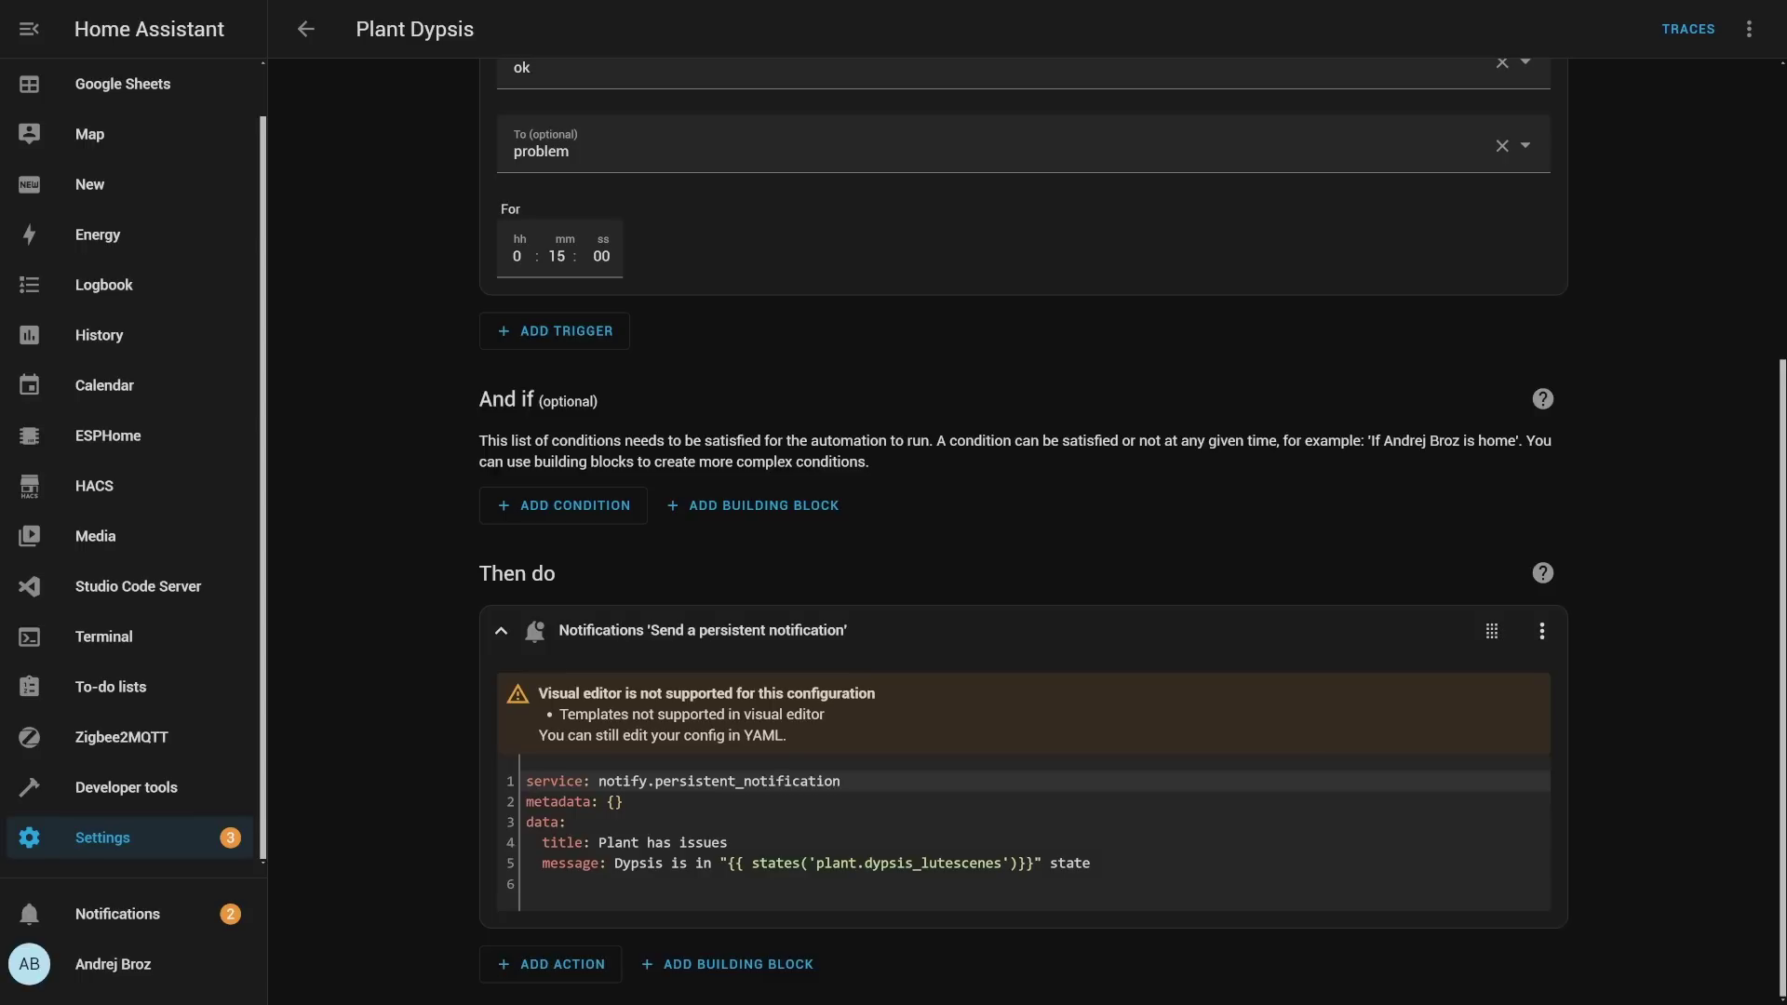
Step: Scroll up and back down through the current page to review it
{"action": "scroll", "coordinate": [1024, 521], "scroll_direction": "up", "scroll_amount": 5}
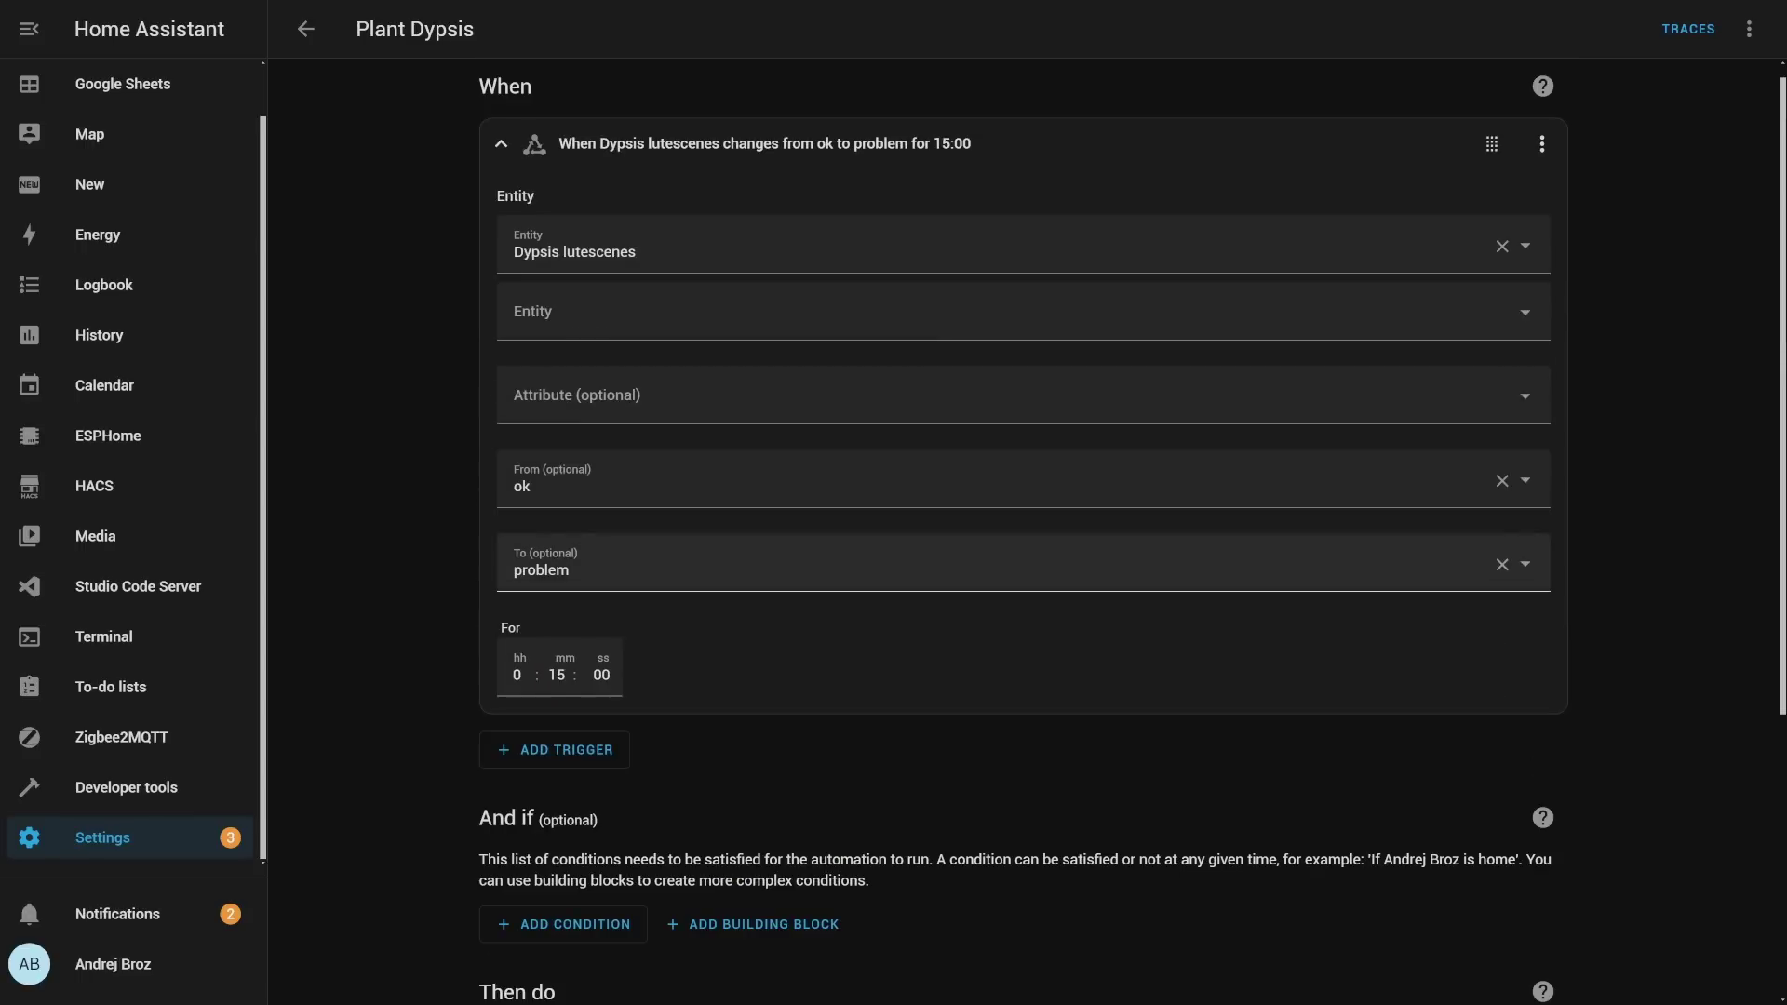
{"action": "scroll", "coordinate": [1023, 521], "scroll_direction": "down", "scroll_amount": 5}
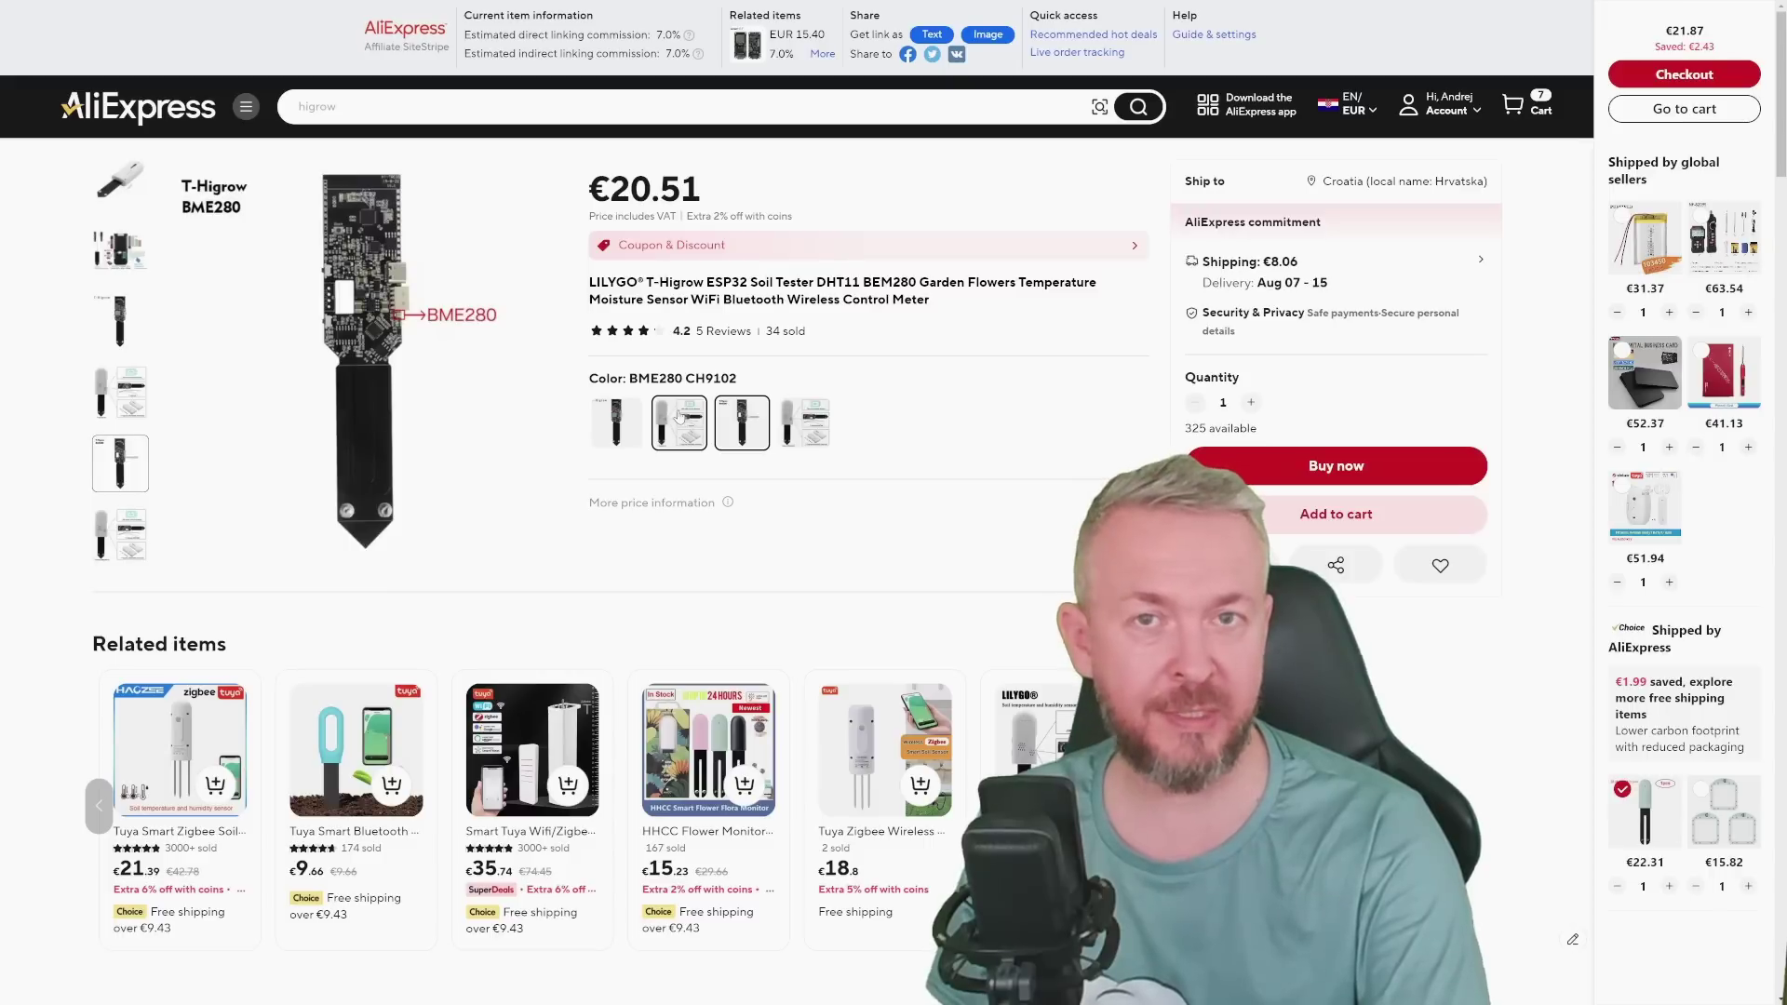
Step: Compare the T-Higrow soil tester's DHT11 Kit and BME280 Kit variants and their prices
{"action": "left_click", "coordinate": [680, 416]}
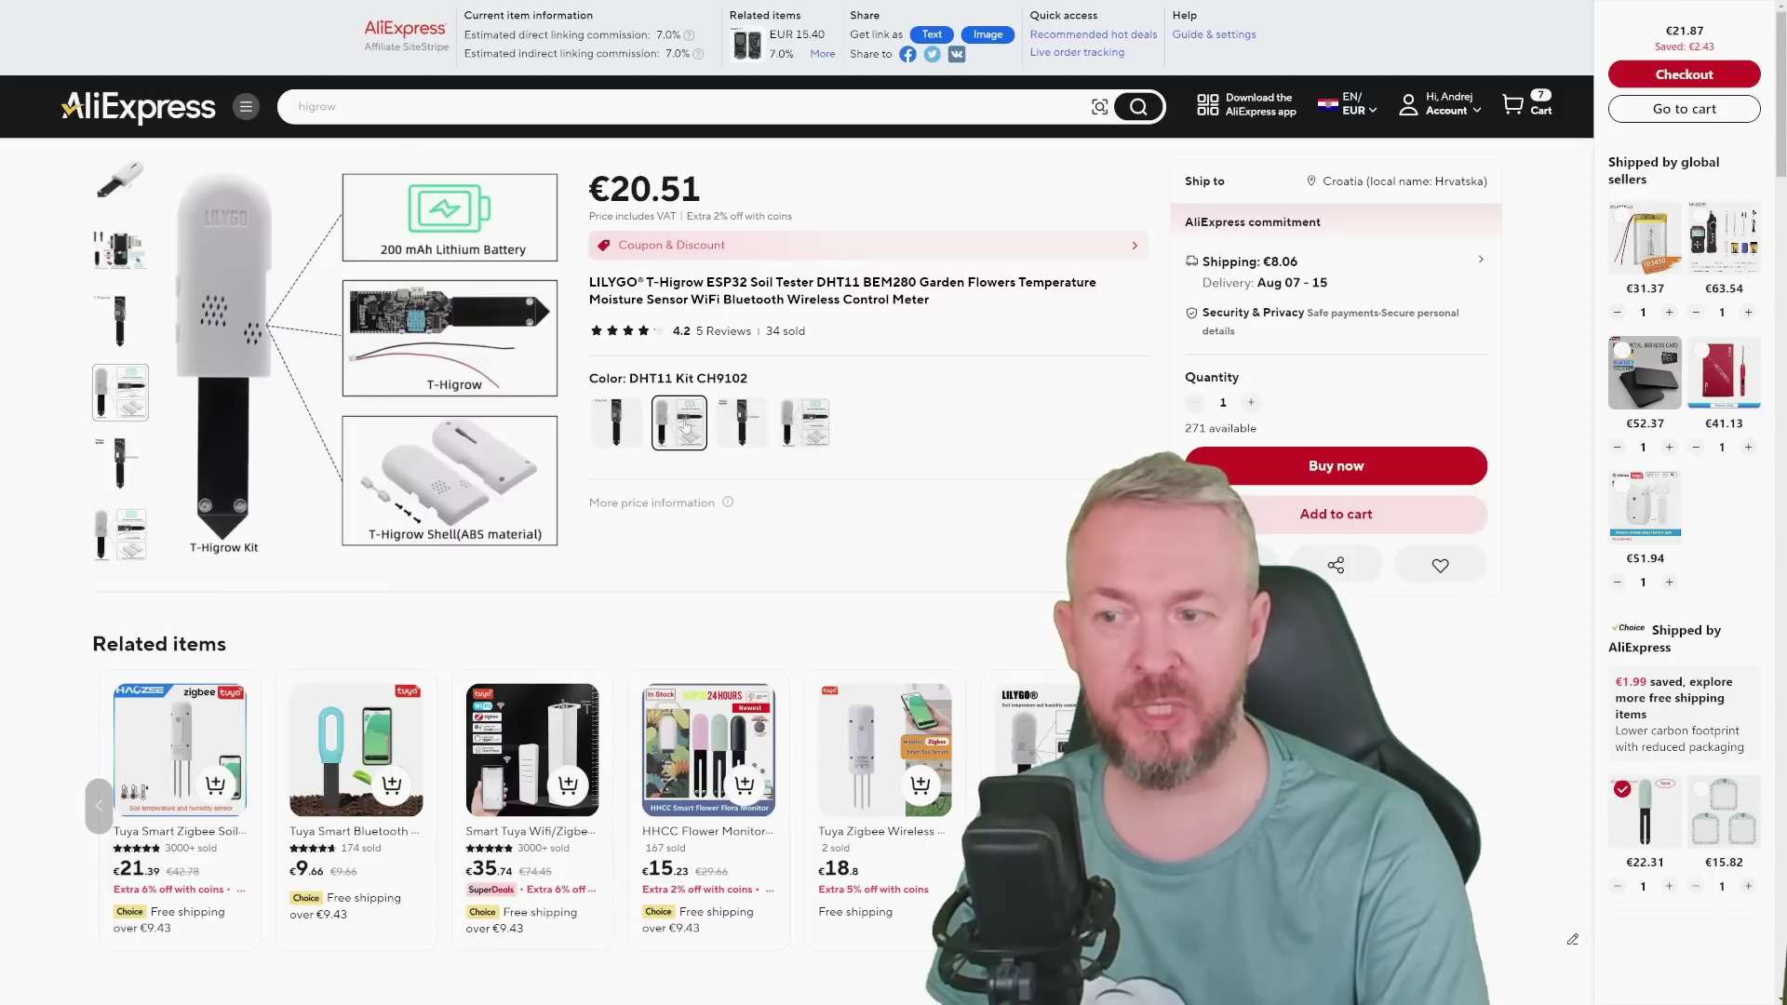
{"action": "left_click", "coordinate": [805, 424]}
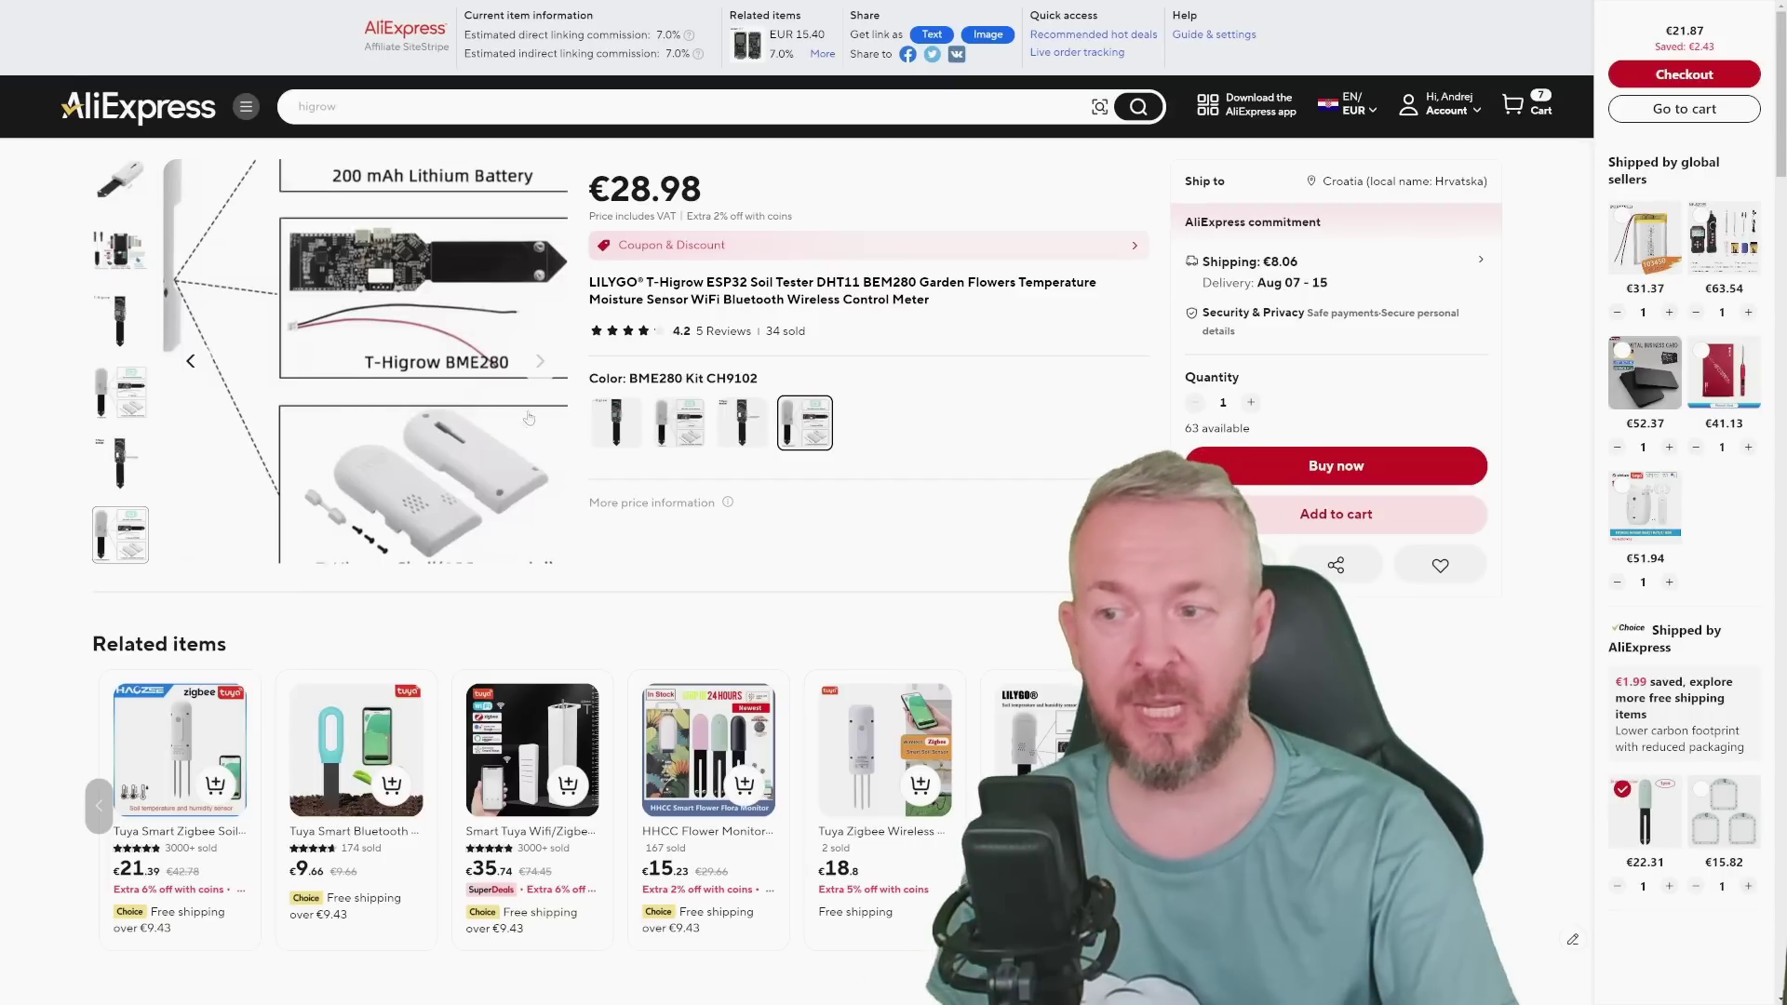
{"action": "left_click", "coordinate": [611, 410]}
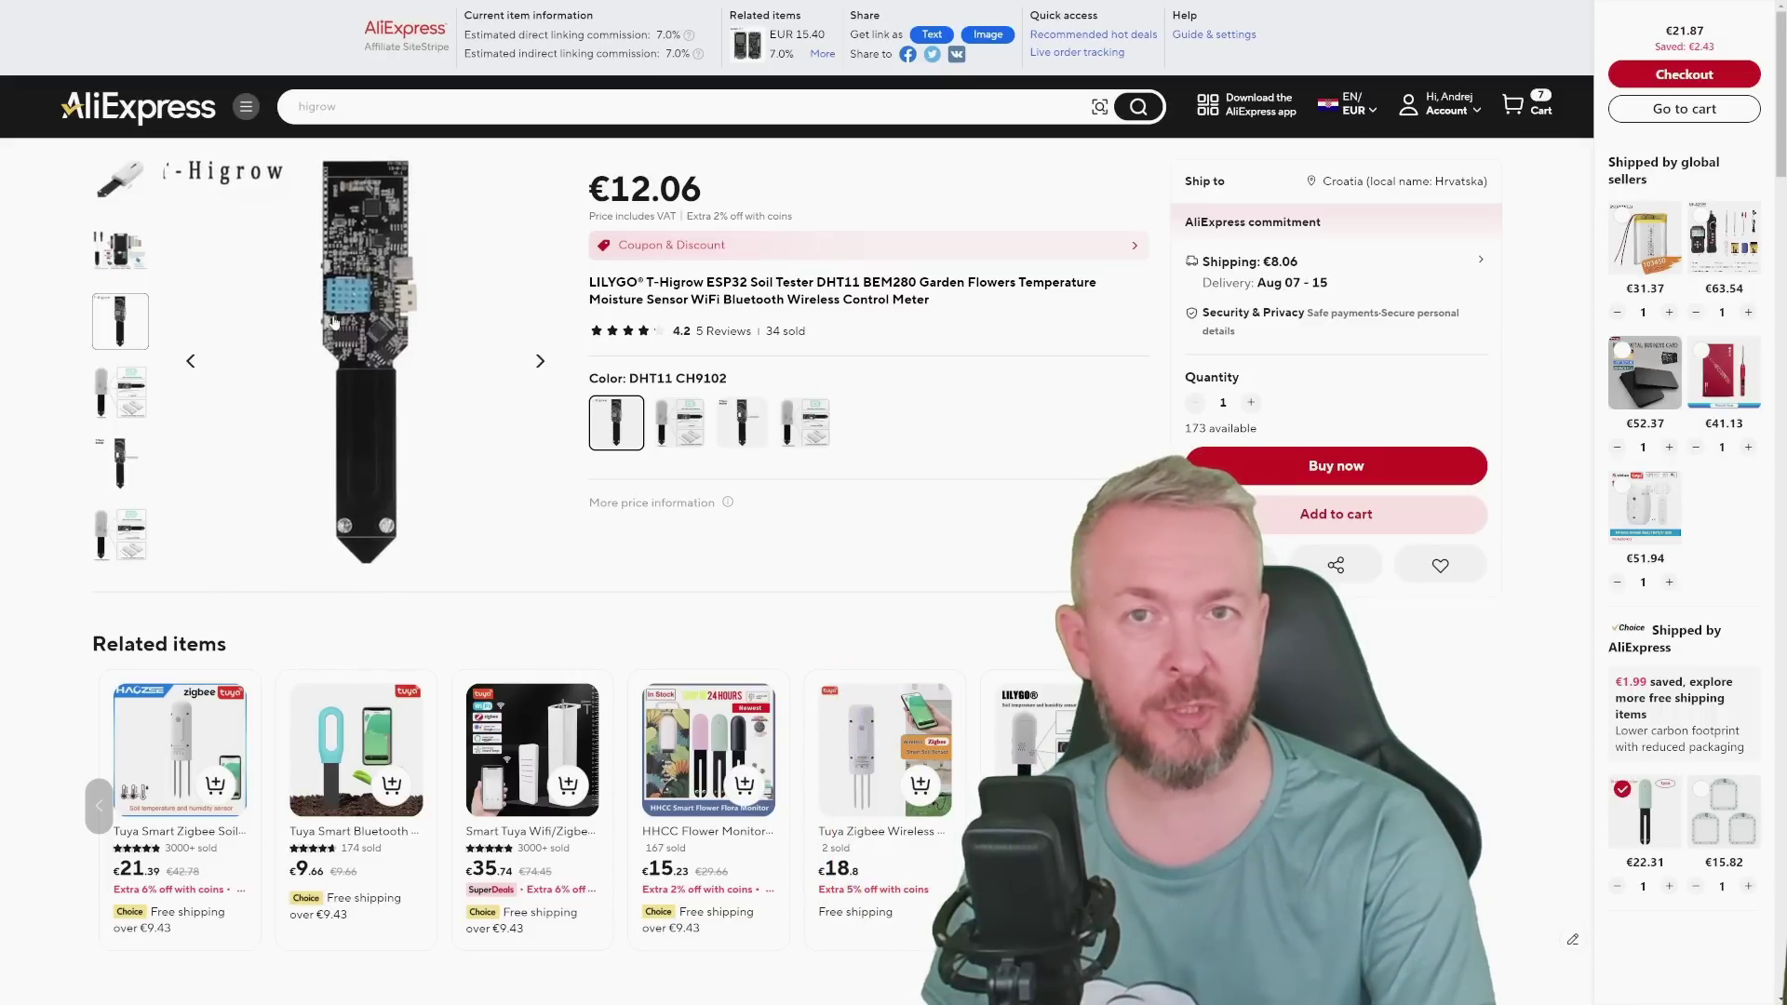
{"action": "left_click", "coordinate": [742, 422]}
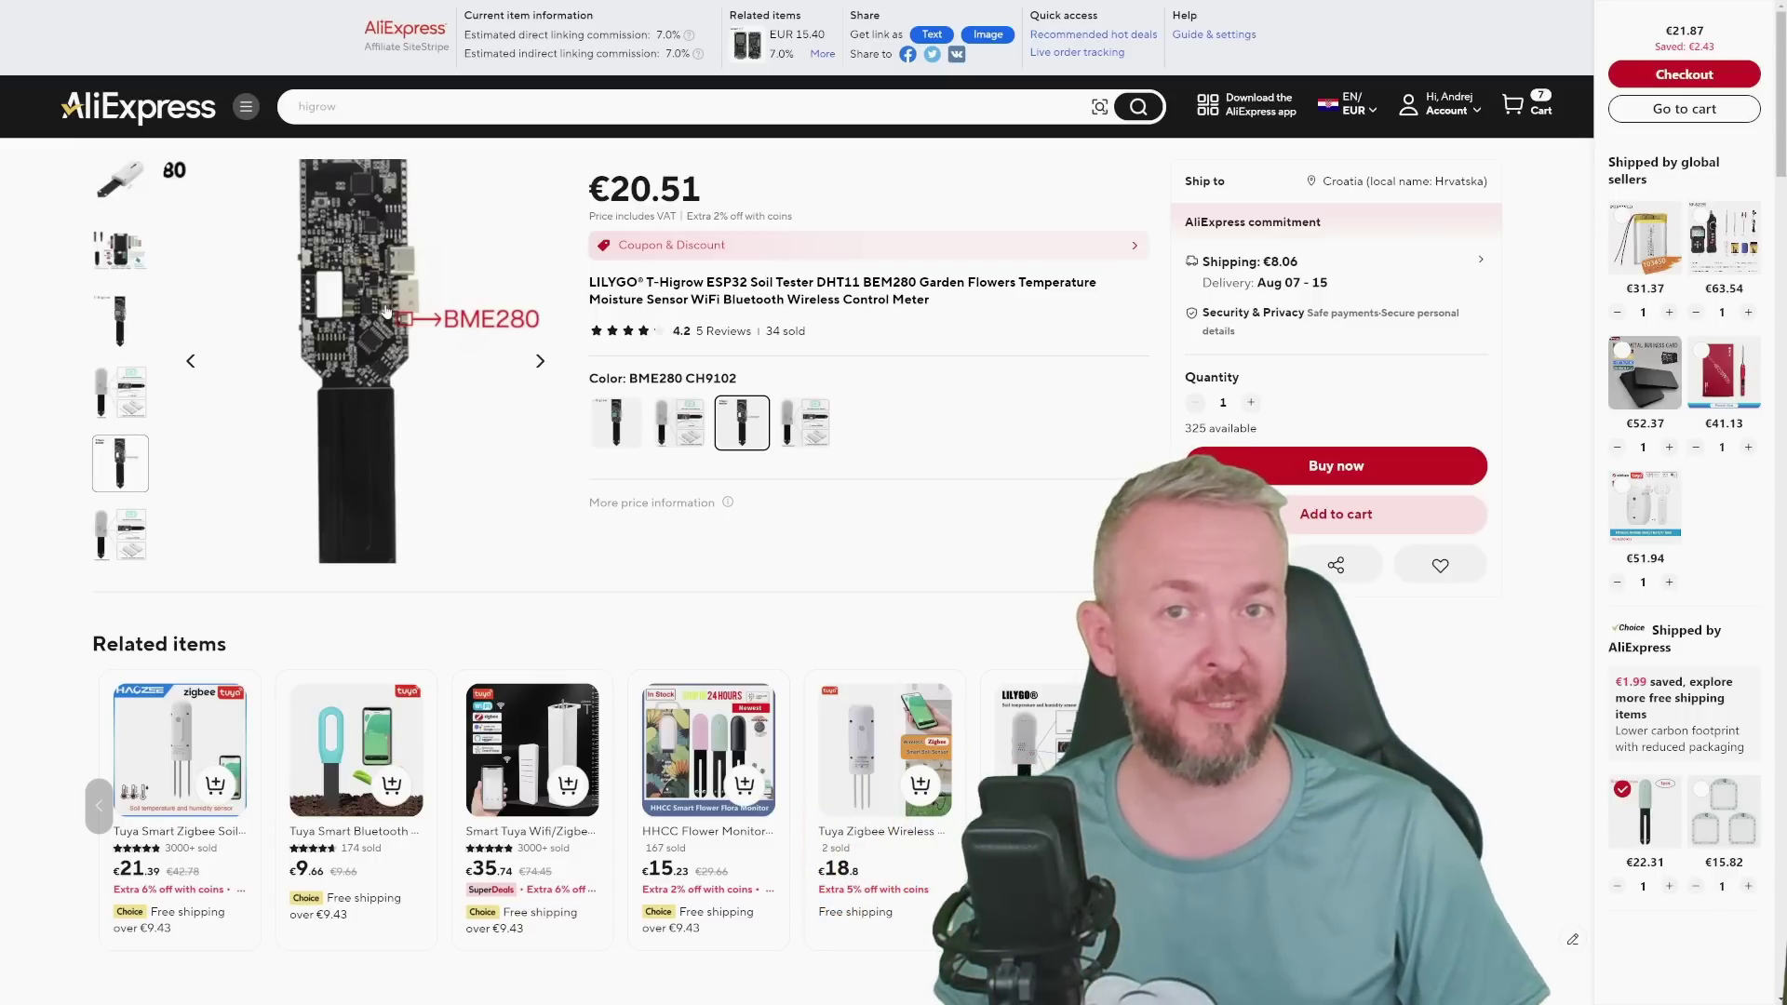
{"action": "left_click", "coordinate": [606, 421]}
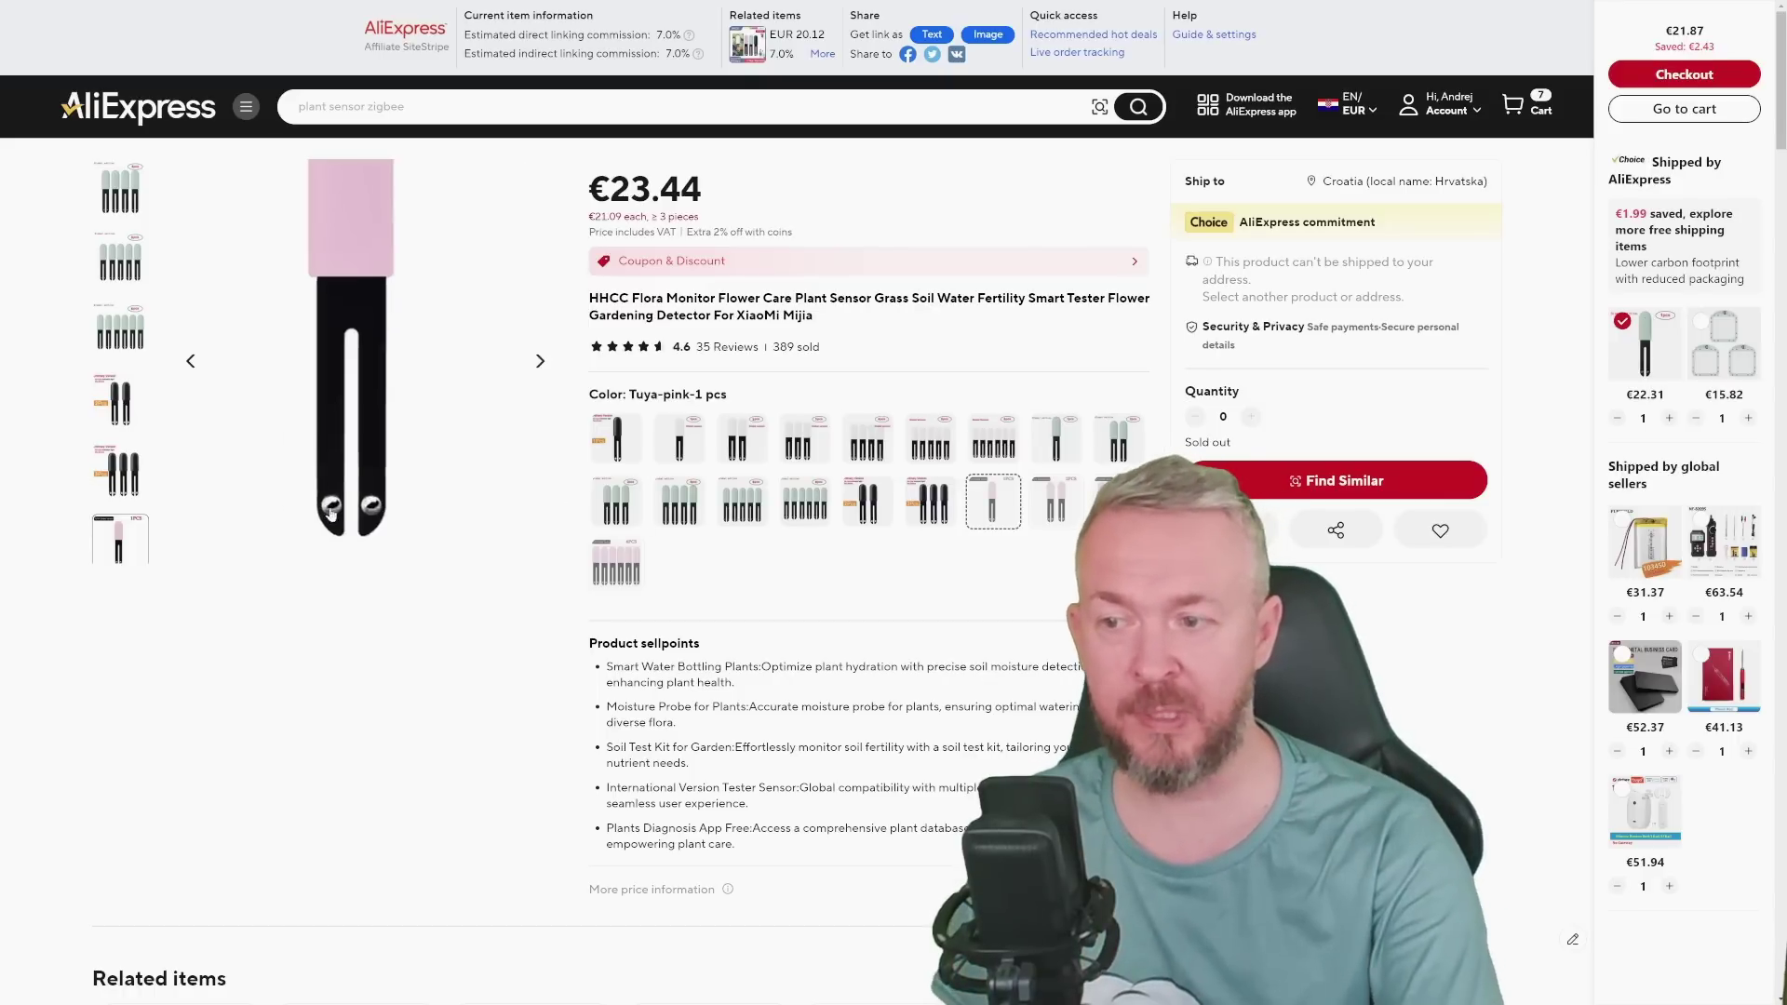
Step: Check prices of the NOT SMART probe, white global, green, and pink single sensor variants
{"action": "left_click", "coordinate": [606, 447]}
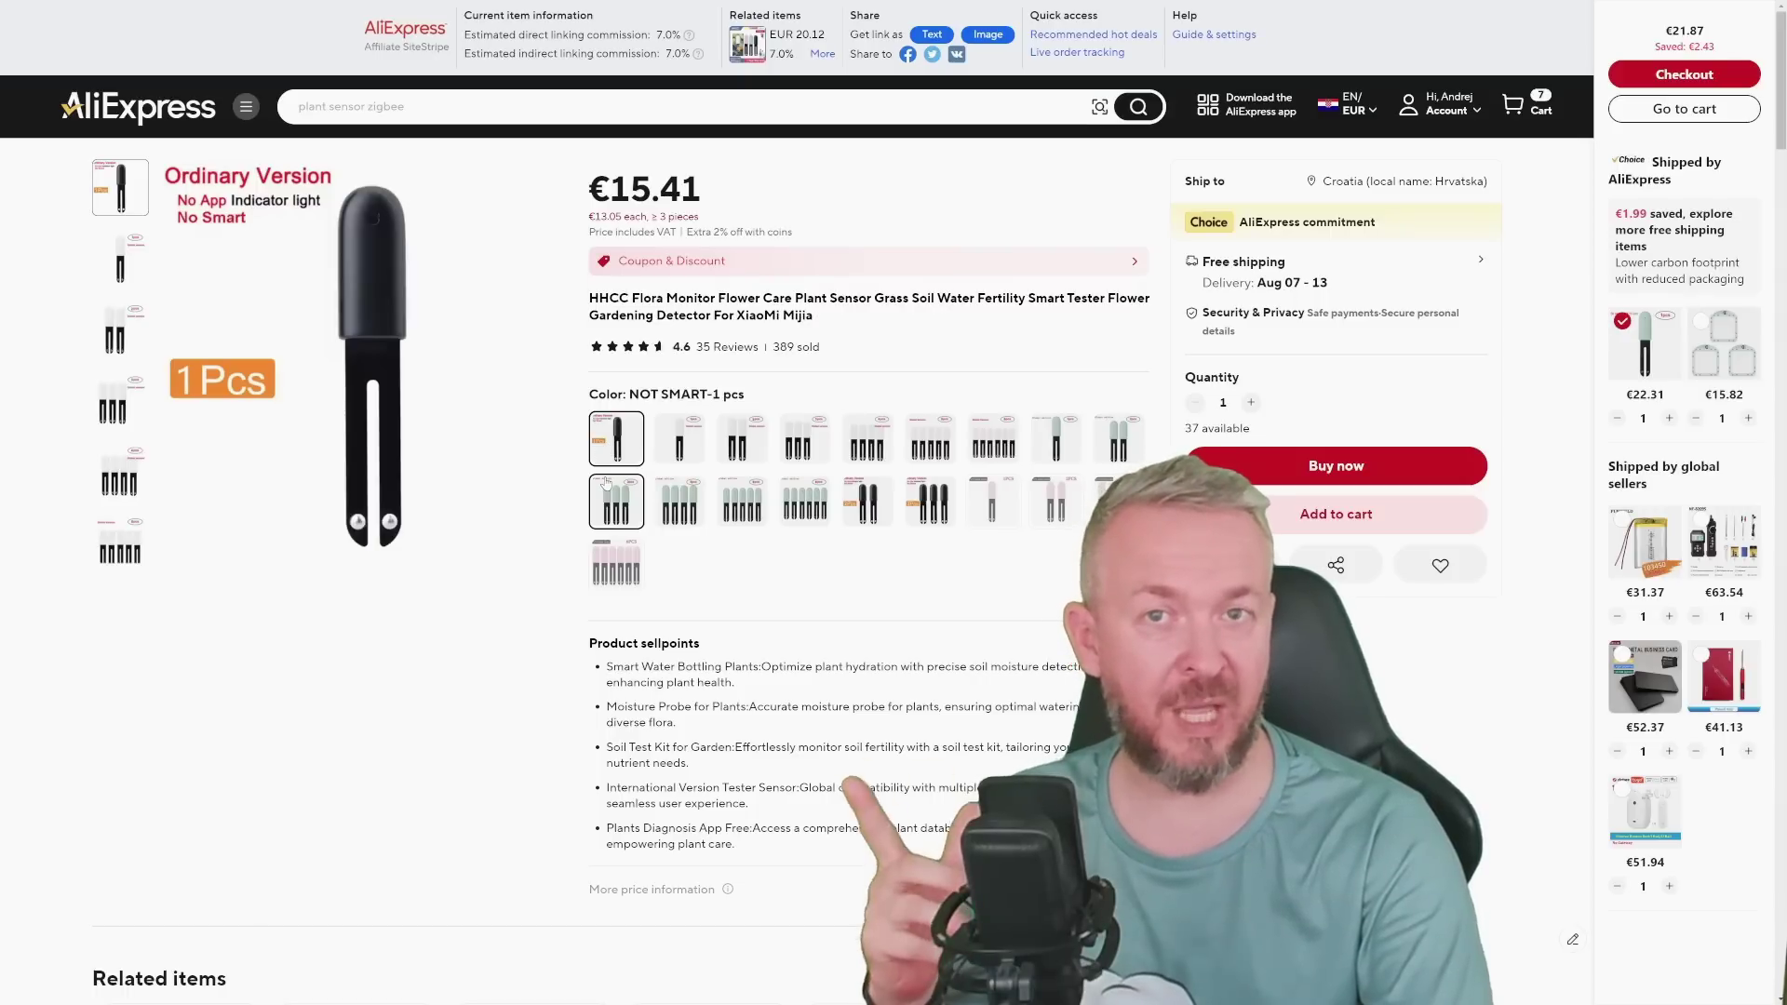
{"action": "left_click", "coordinate": [672, 449]}
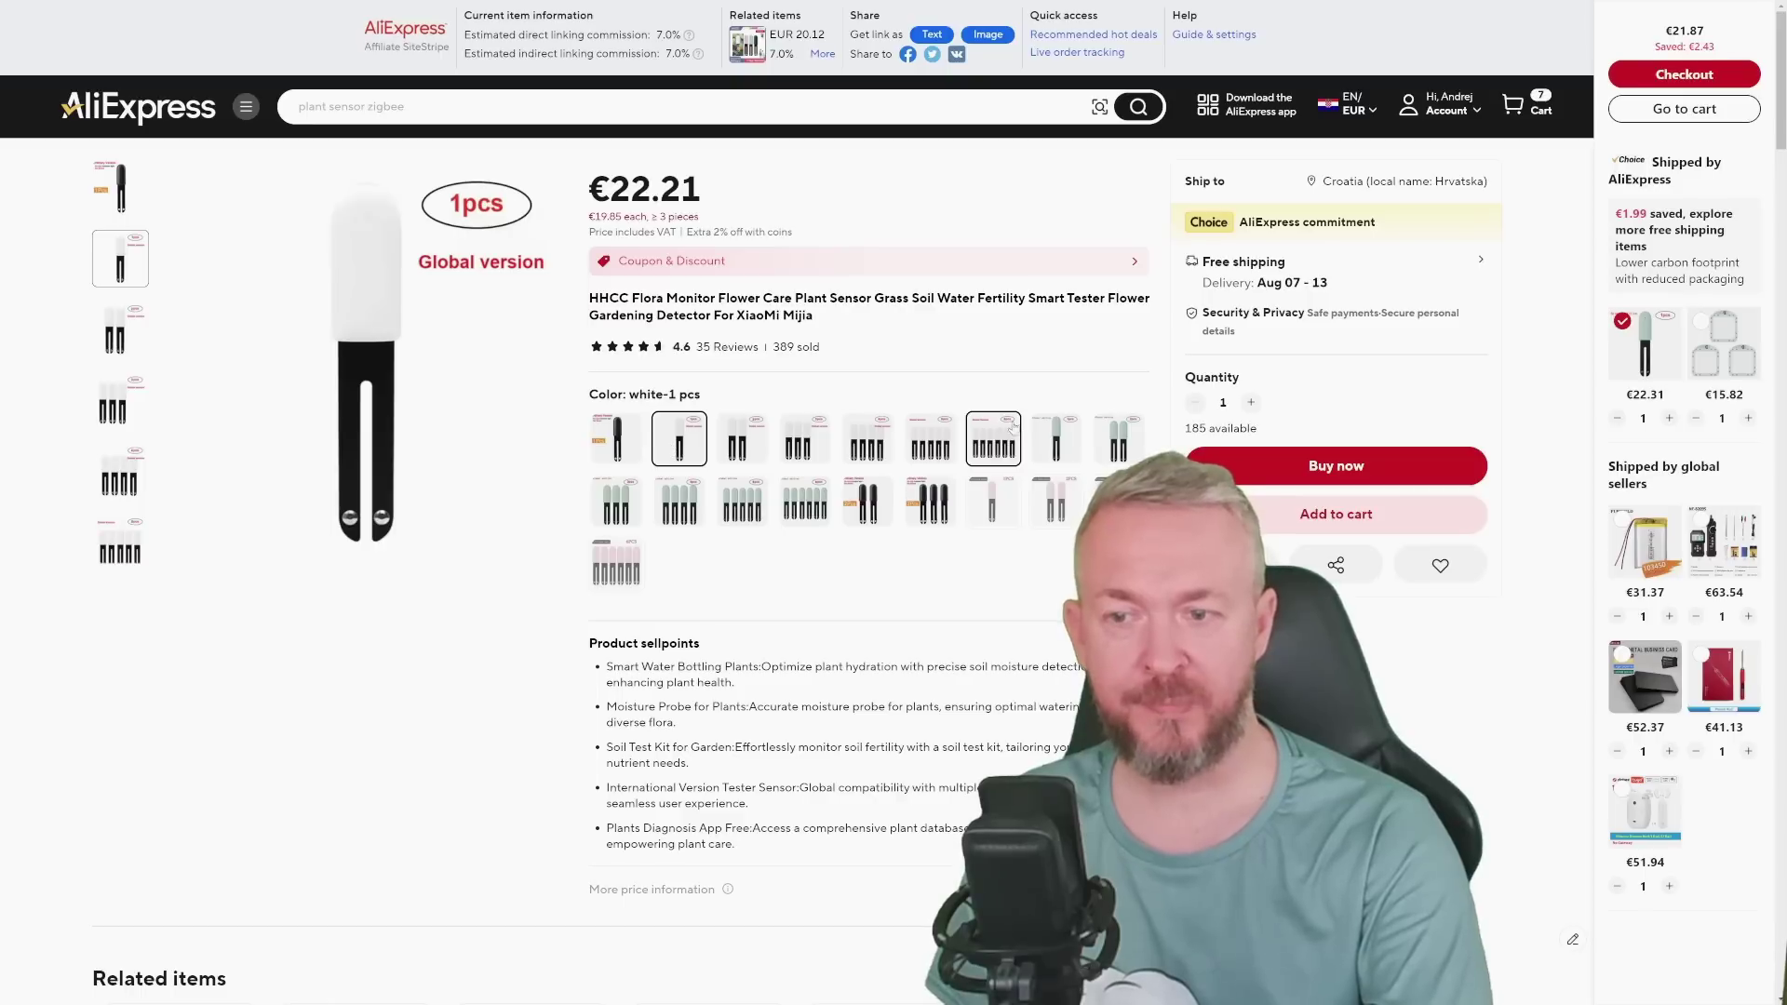
{"action": "left_click", "coordinate": [1036, 440]}
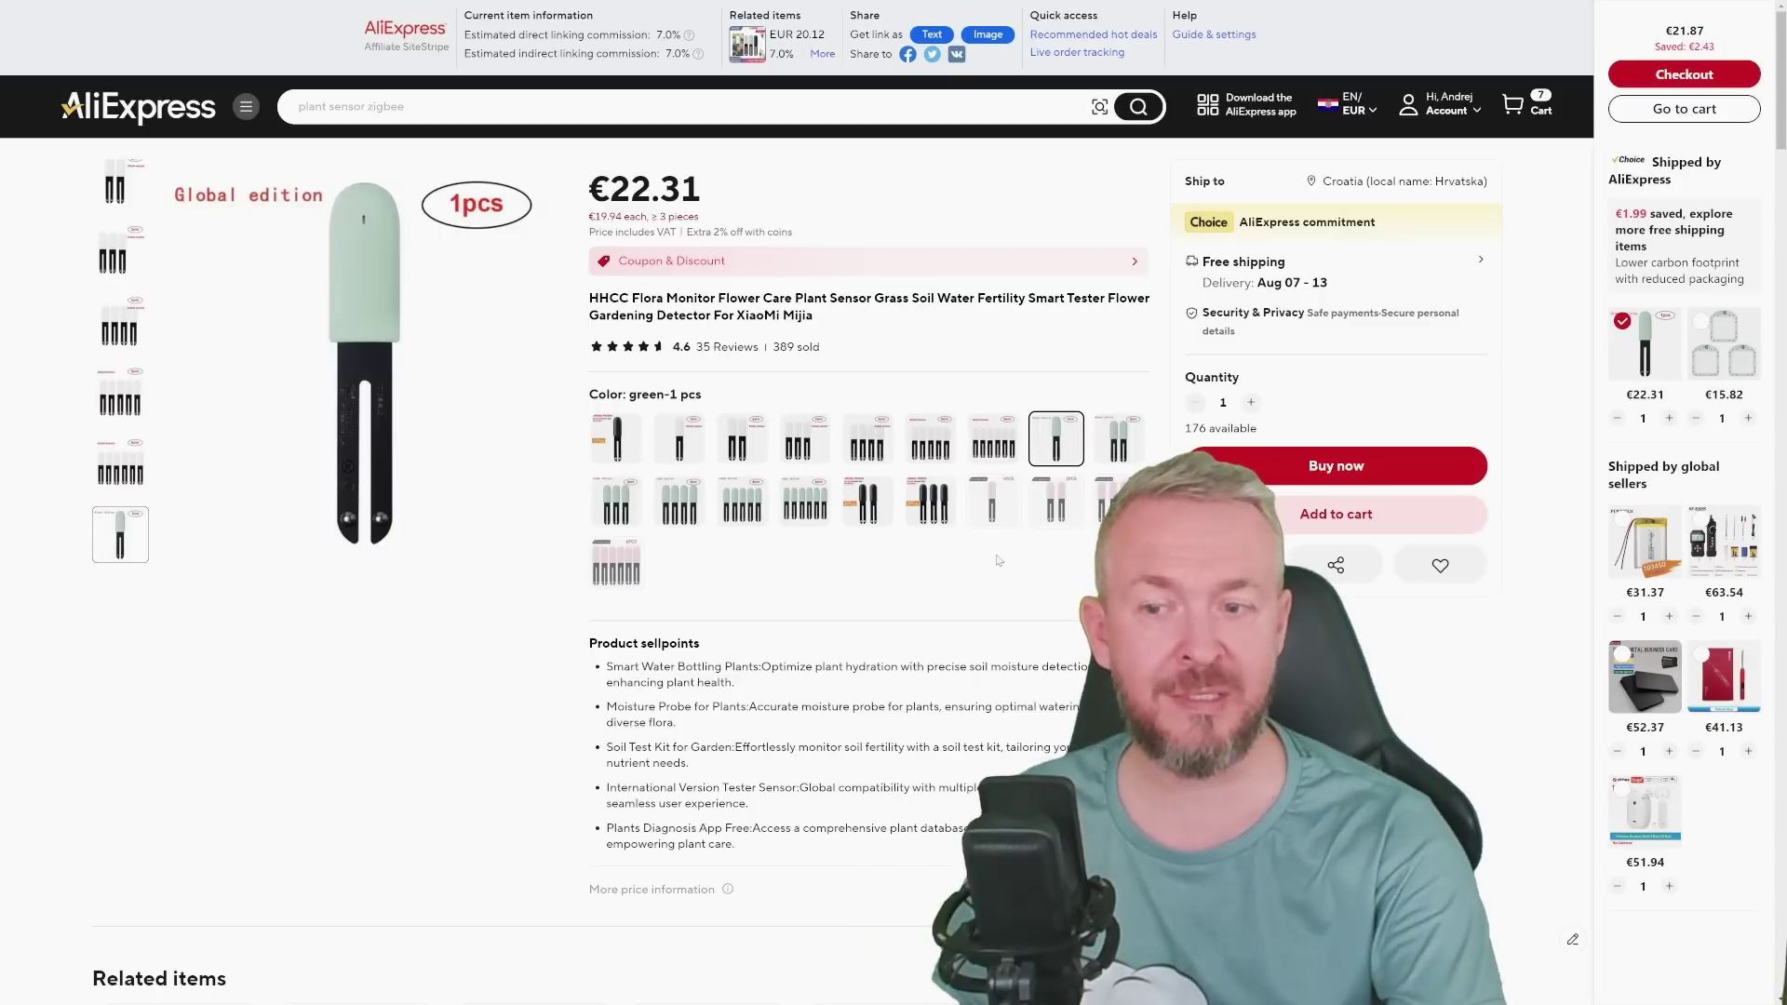
{"action": "left_click", "coordinate": [993, 507]}
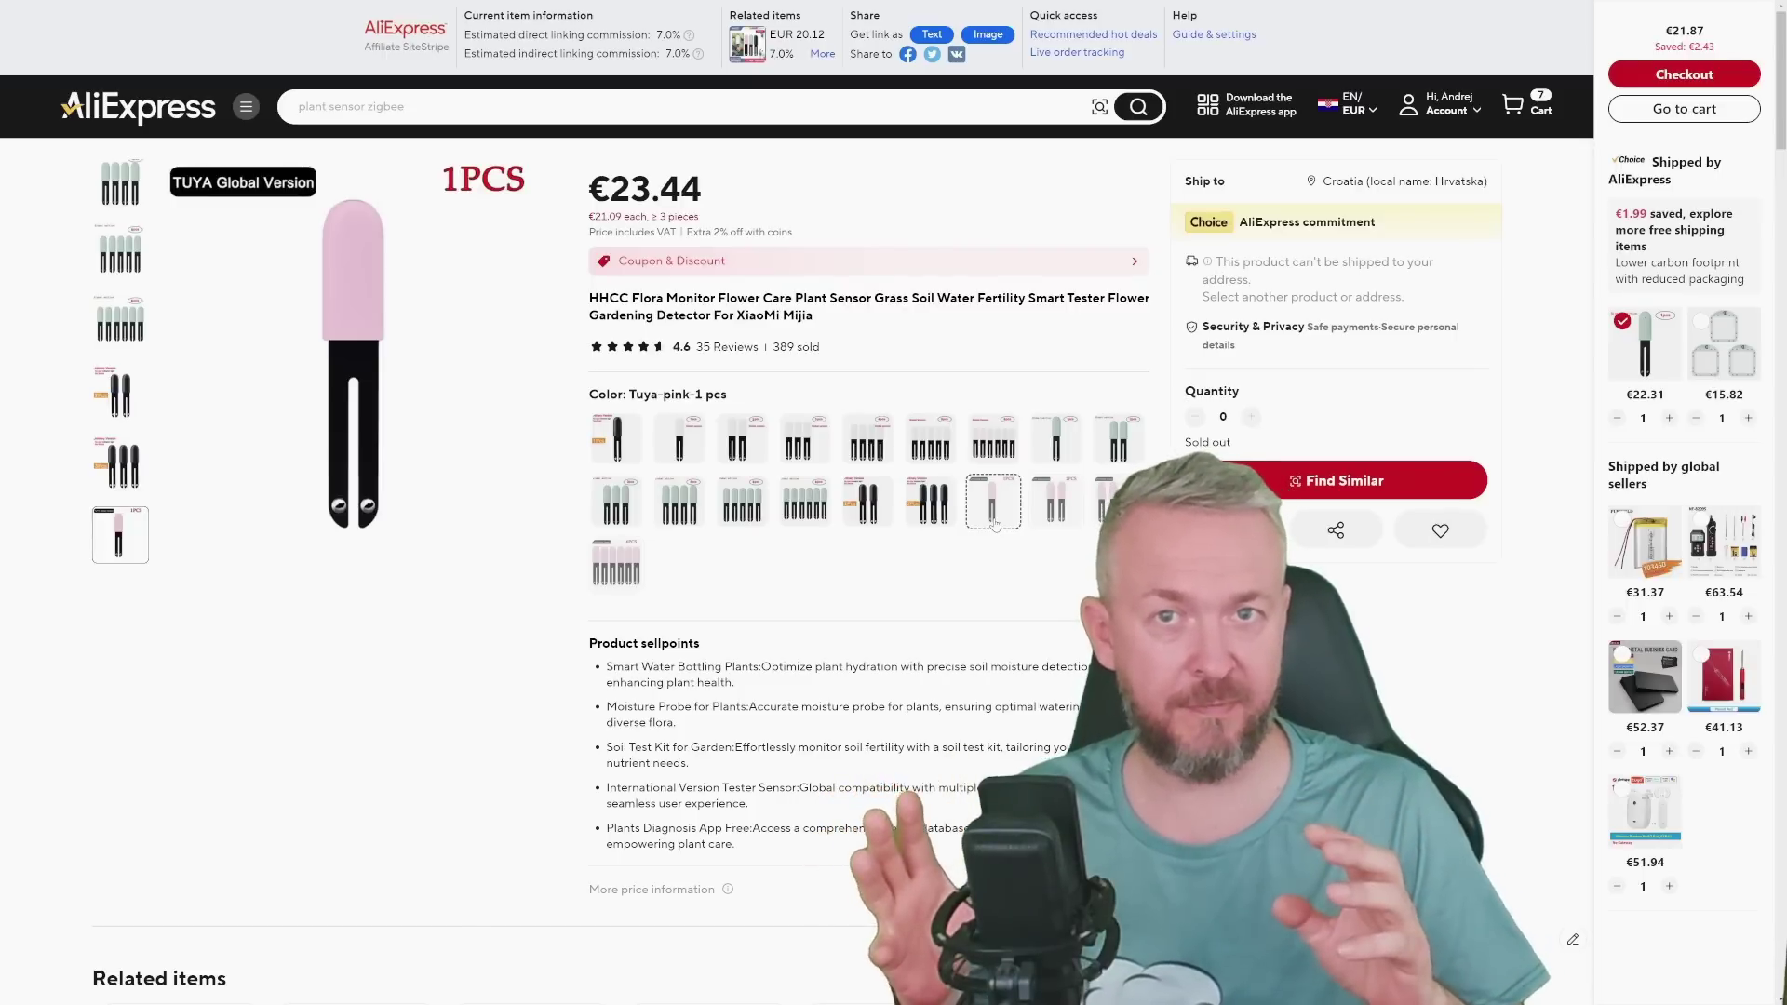
{"action": "mouse_move", "coordinate": [460, 570]}
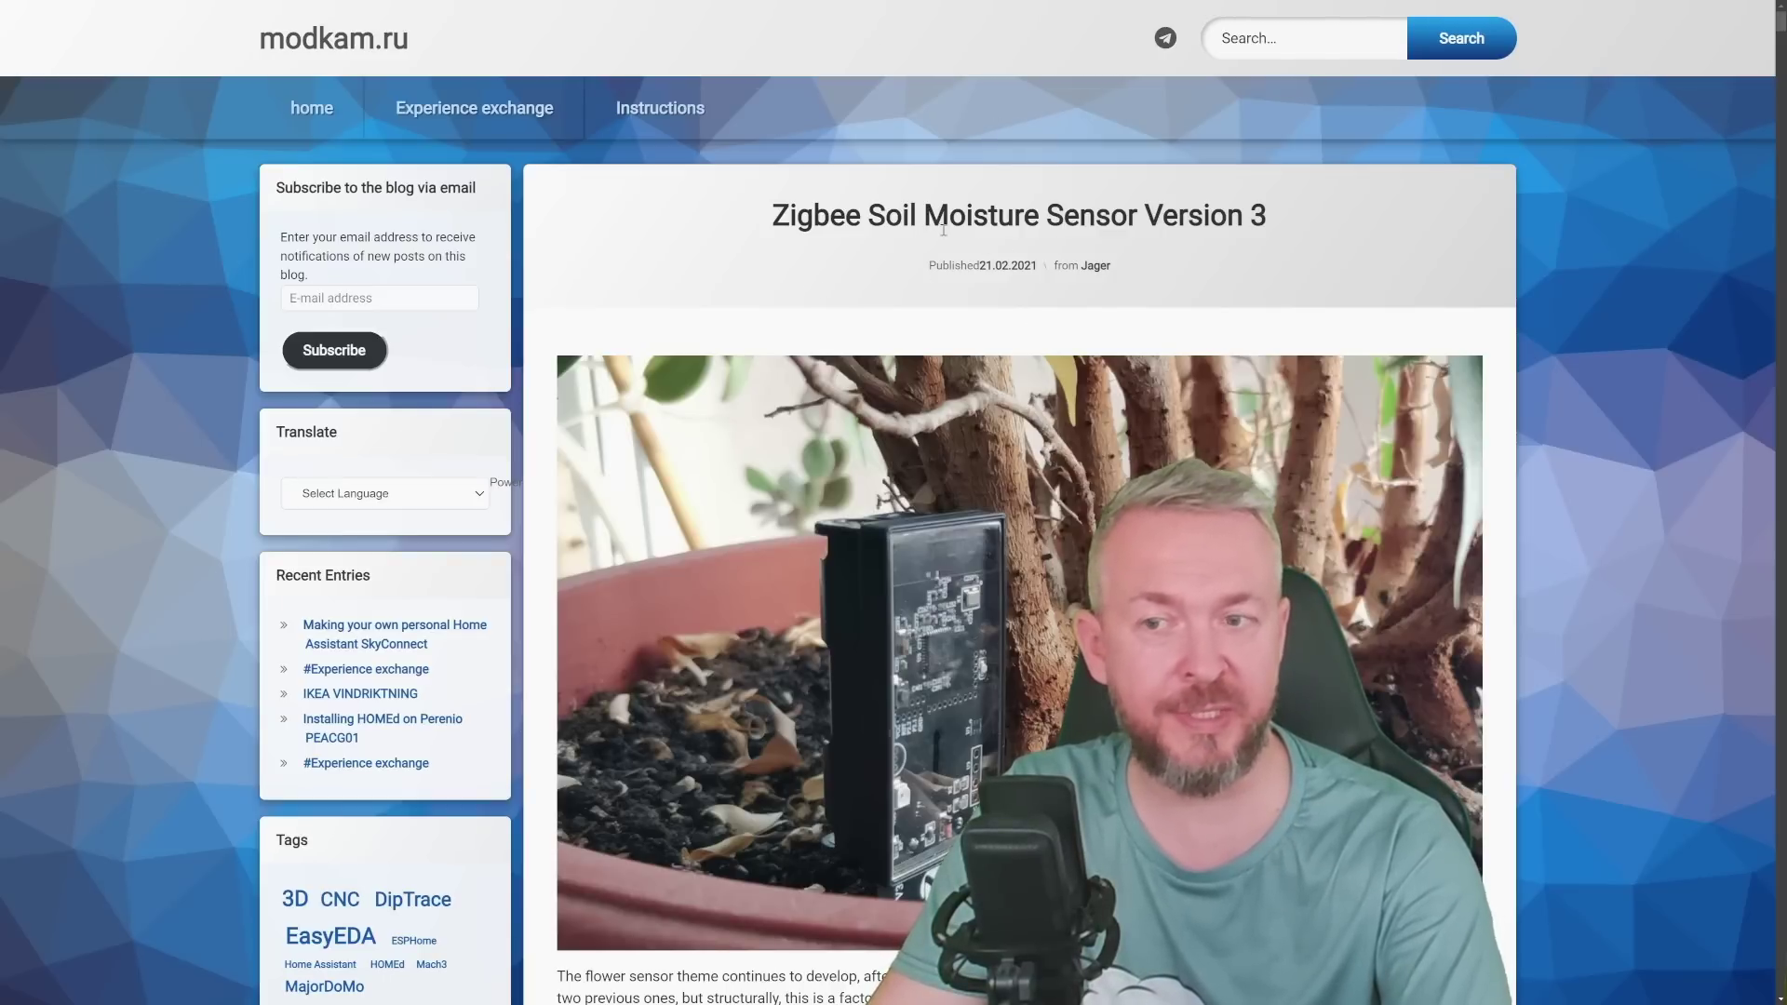
Step: Scroll down through the Zigbee Soil Moisture Sensor Version 3 article
{"action": "scroll", "coordinate": [1172, 300], "scroll_direction": "down", "scroll_amount": 8}
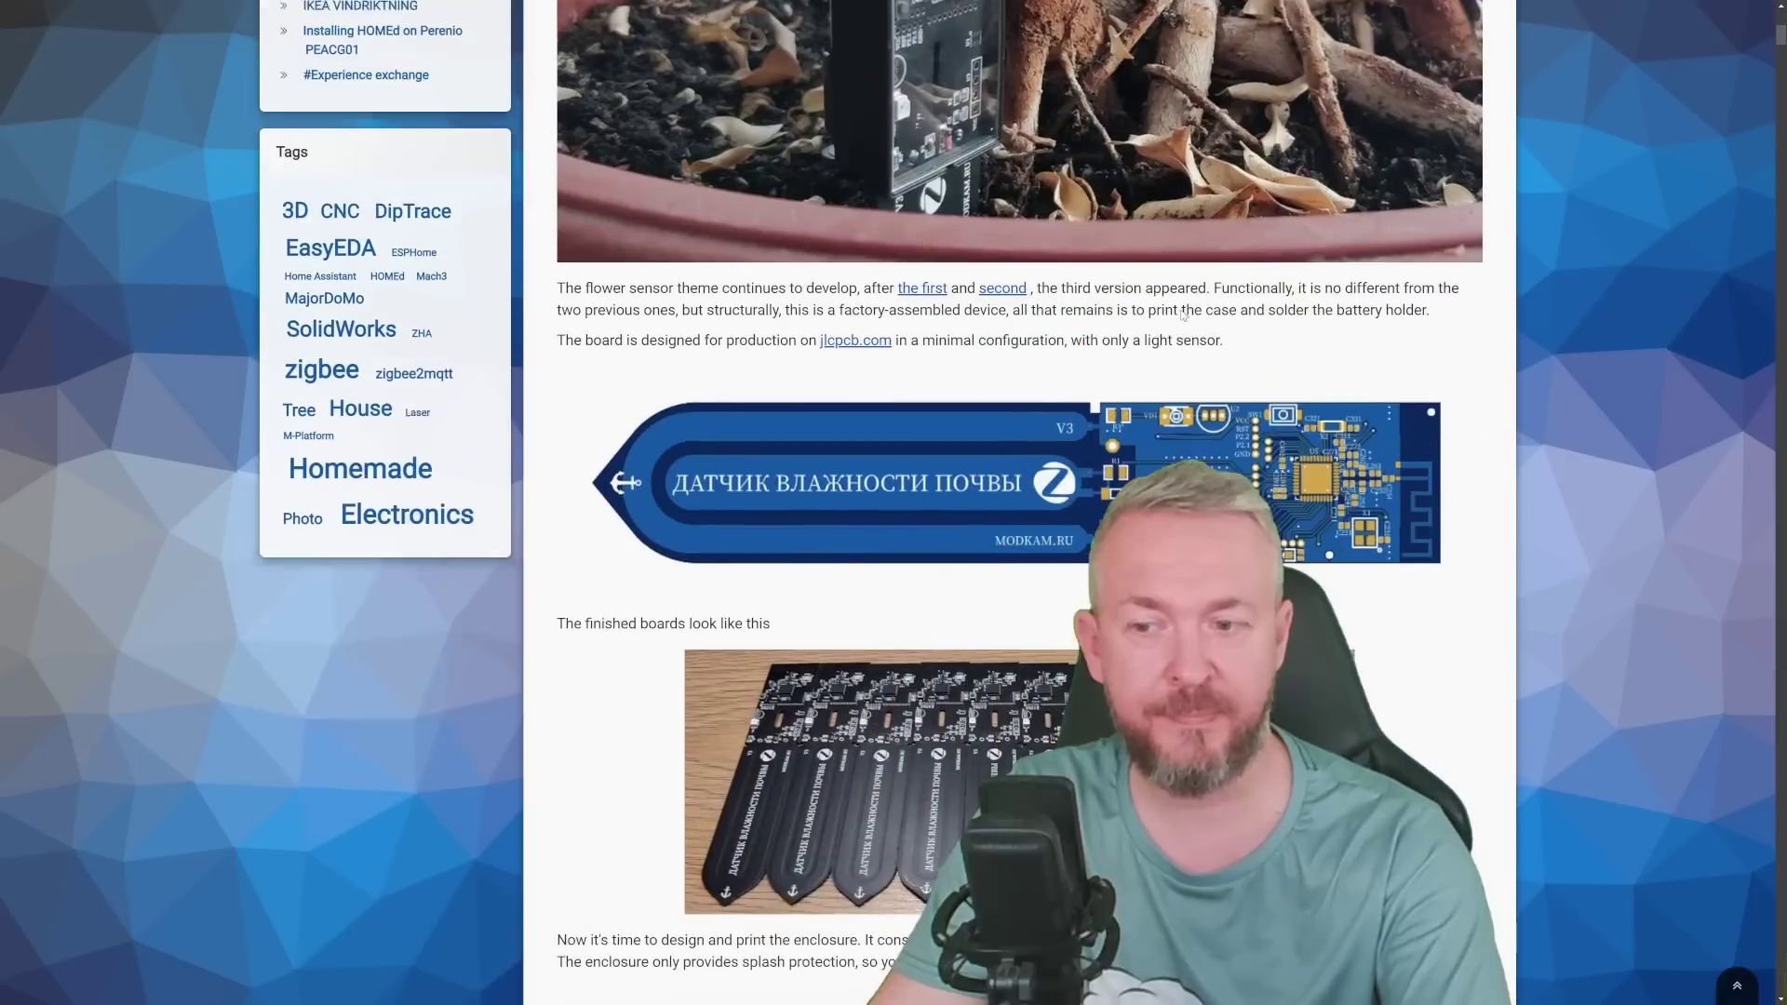